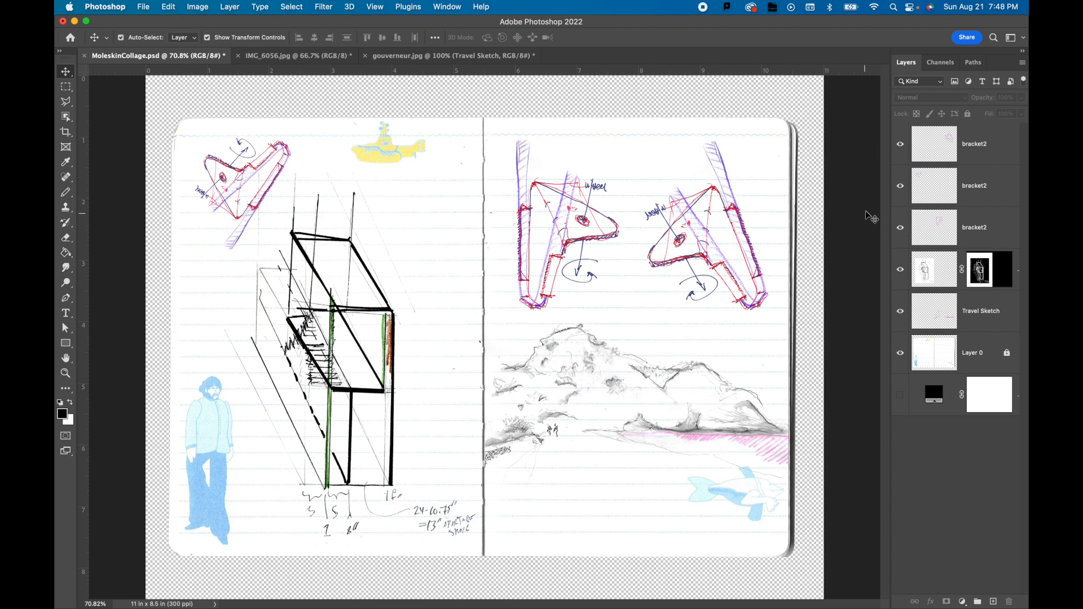
- Toggle the collage layers' visibility one by one to examine what each contributes to the sketchbook page
{"action": "left_click_drag", "start_coordinate": [899, 149], "coordinate": [901, 270]}
{"action": "left_click", "coordinate": [901, 311]}
{"action": "left_click", "coordinate": [900, 311]}
{"action": "left_click", "coordinate": [900, 270]}
{"action": "left_click", "coordinate": [900, 227]}
{"action": "left_click", "coordinate": [901, 185]}
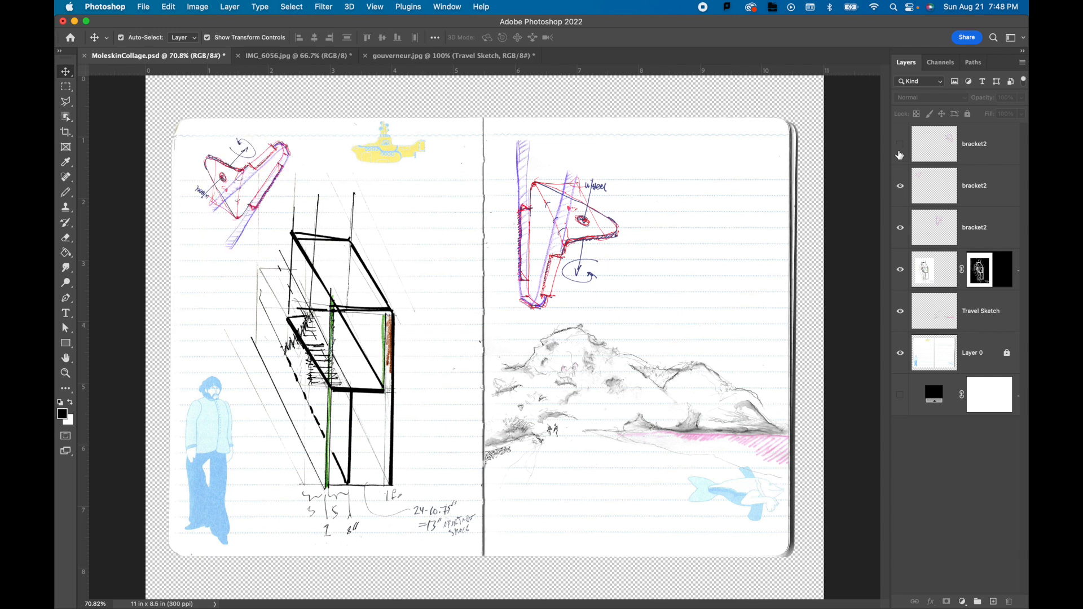
{"action": "left_click", "coordinate": [900, 144]}
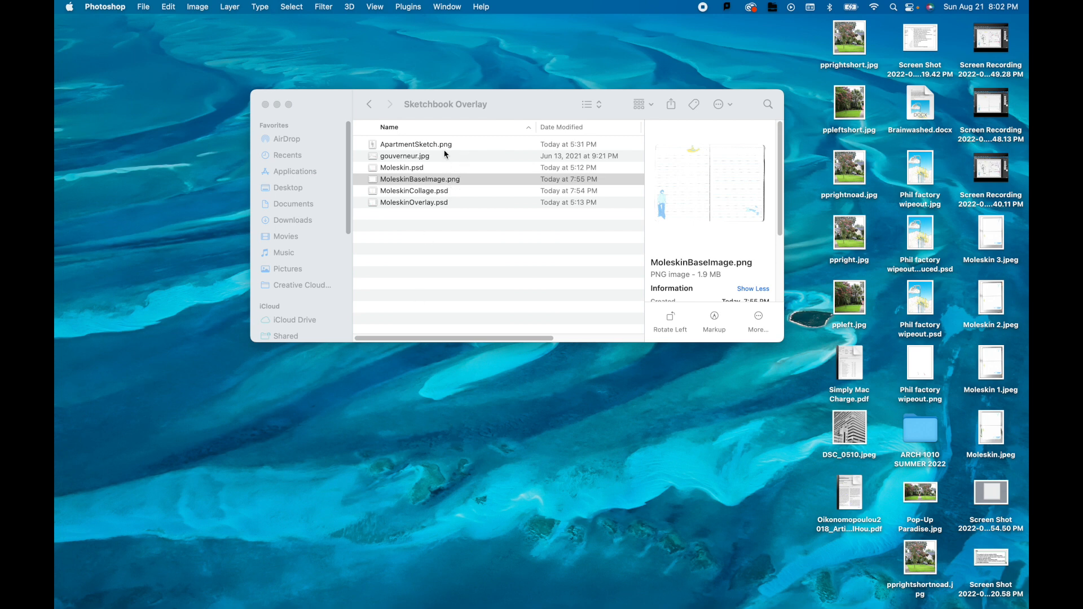
- Open MoleskinBaseImage.png from the Sketchbook Overlay folder in Adobe Photoshop 2022 and deselect its layer
{"action": "left_click", "coordinate": [426, 180]}
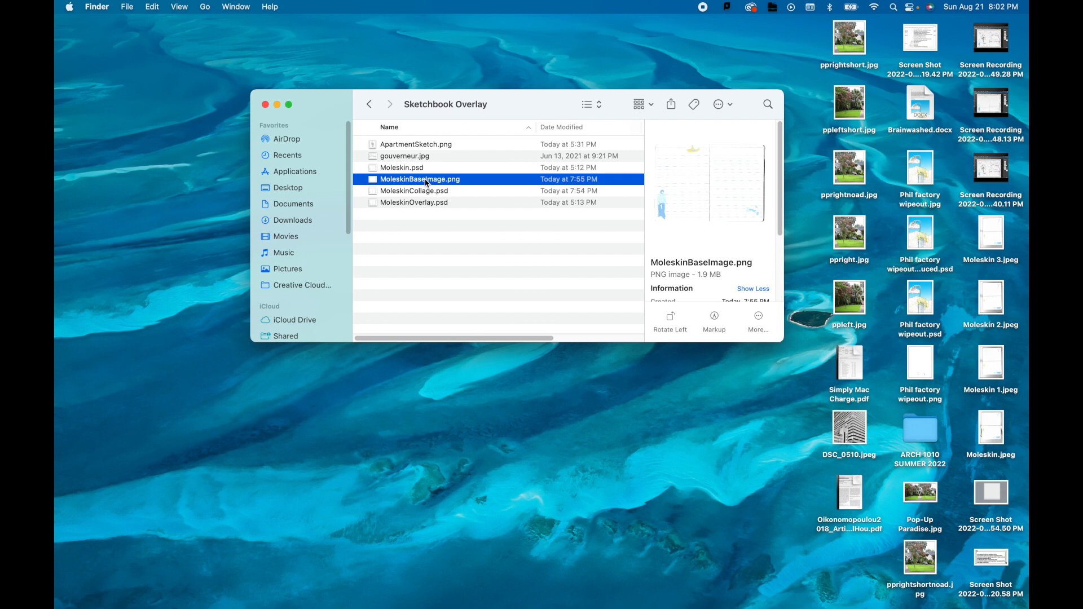
{"action": "right_click", "coordinate": [427, 181]}
{"action": "mouse_move", "coordinate": [457, 202]}
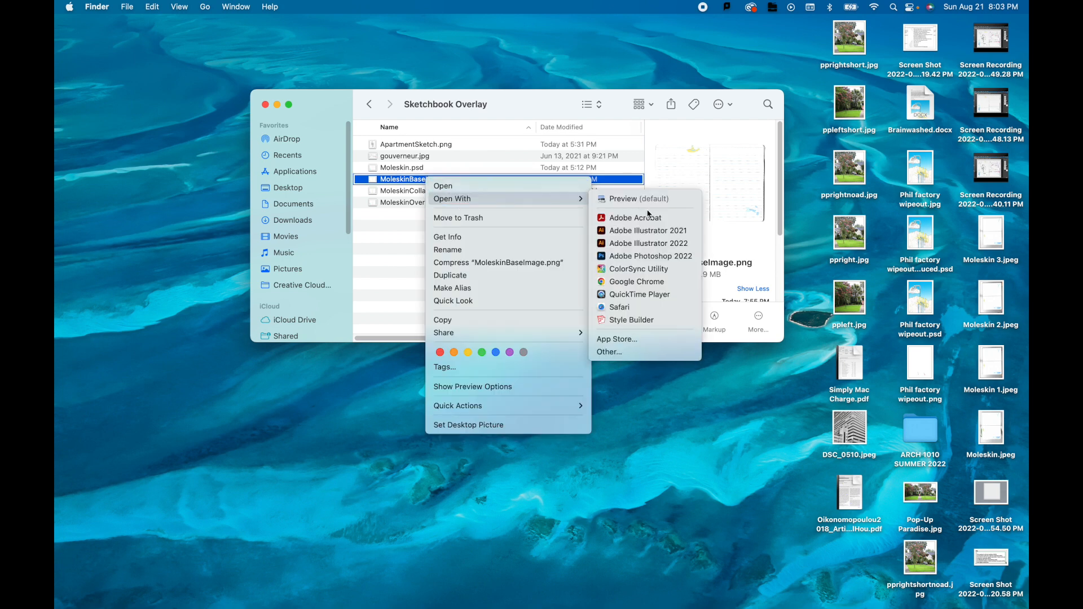
{"action": "left_click", "coordinate": [640, 256]}
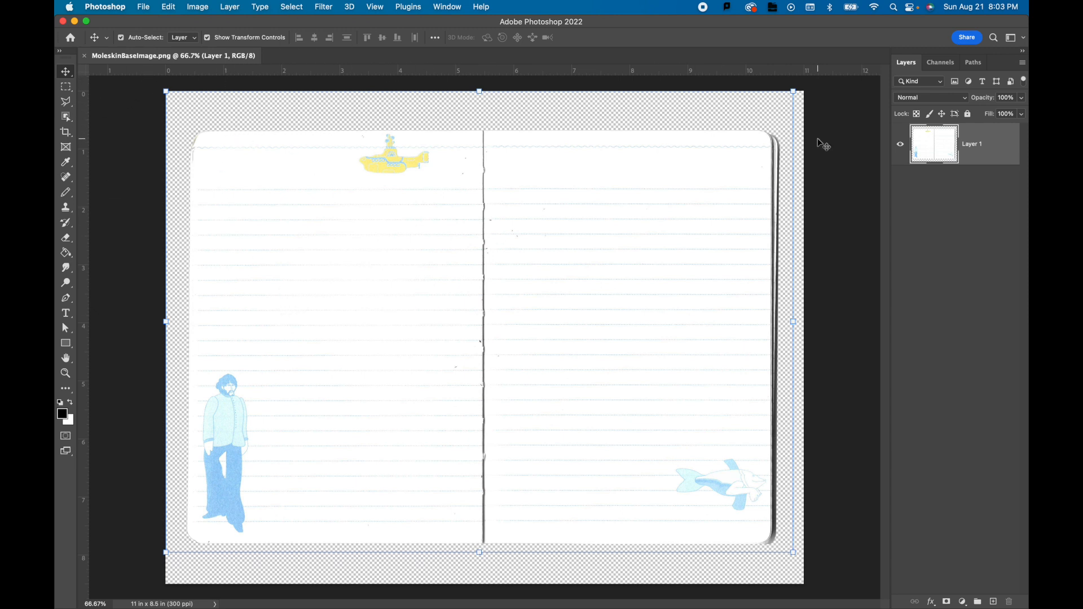
{"action": "left_click", "coordinate": [130, 426]}
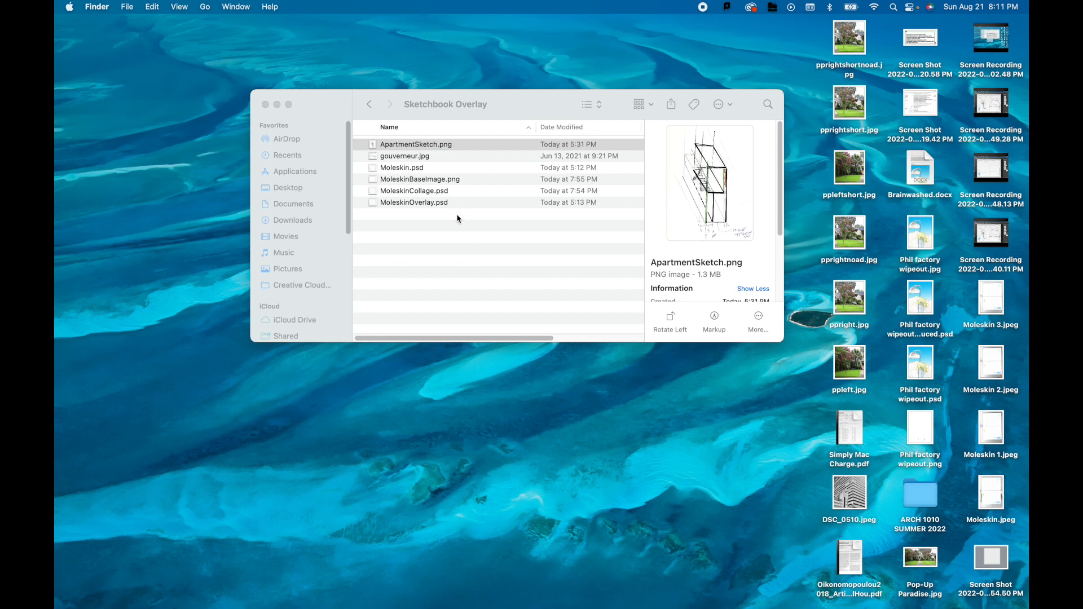
- View ApartmentSketch.png from the Sketchbook Overlay folder in its own window and switch back to Photoshop
{"action": "left_click", "coordinate": [425, 148]}
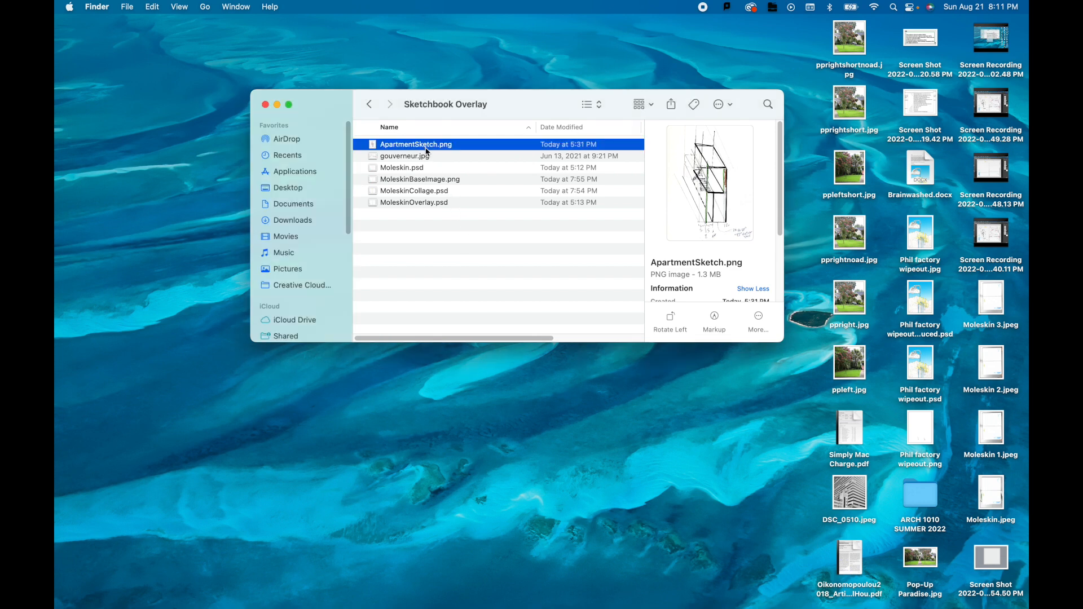
{"action": "double_click", "coordinate": [464, 148]}
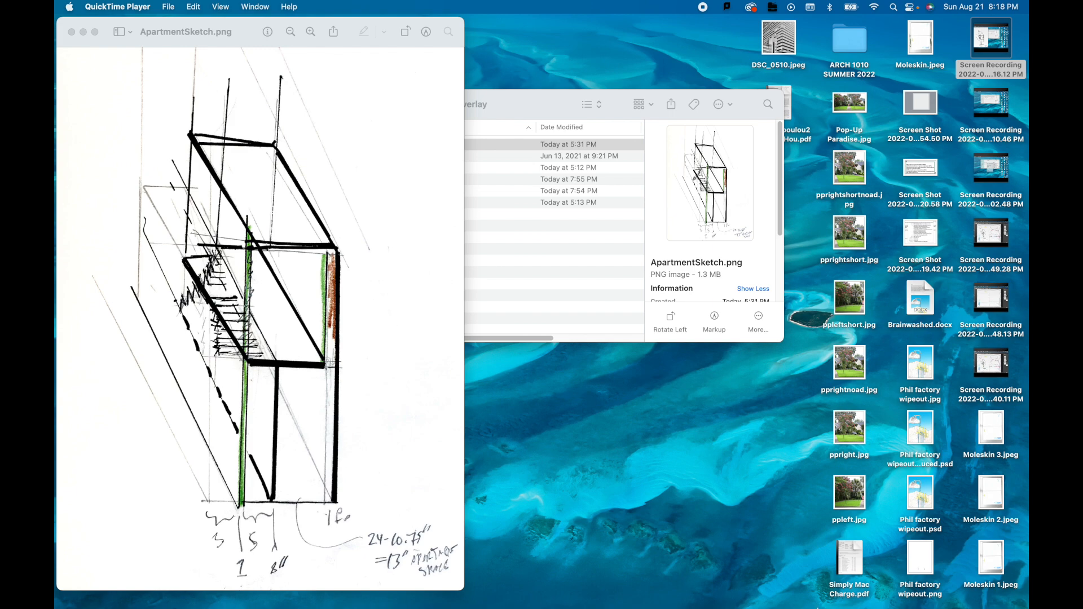
{"action": "left_click", "coordinate": [682, 584]}
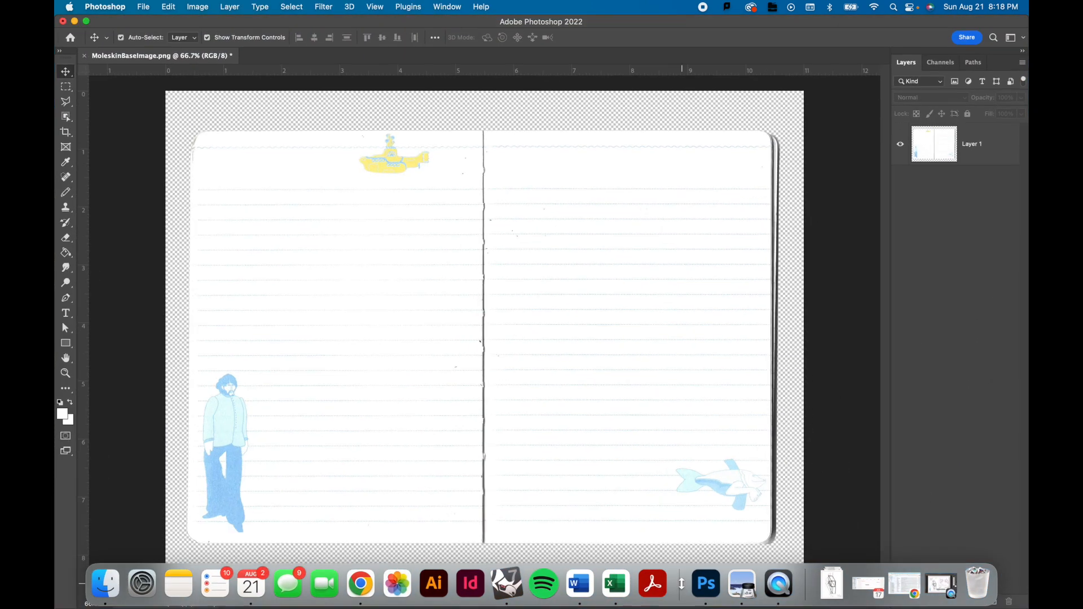
- Place ApartmentSketch.png as an embedded image in the notebook base document
{"action": "left_click", "coordinate": [141, 8]}
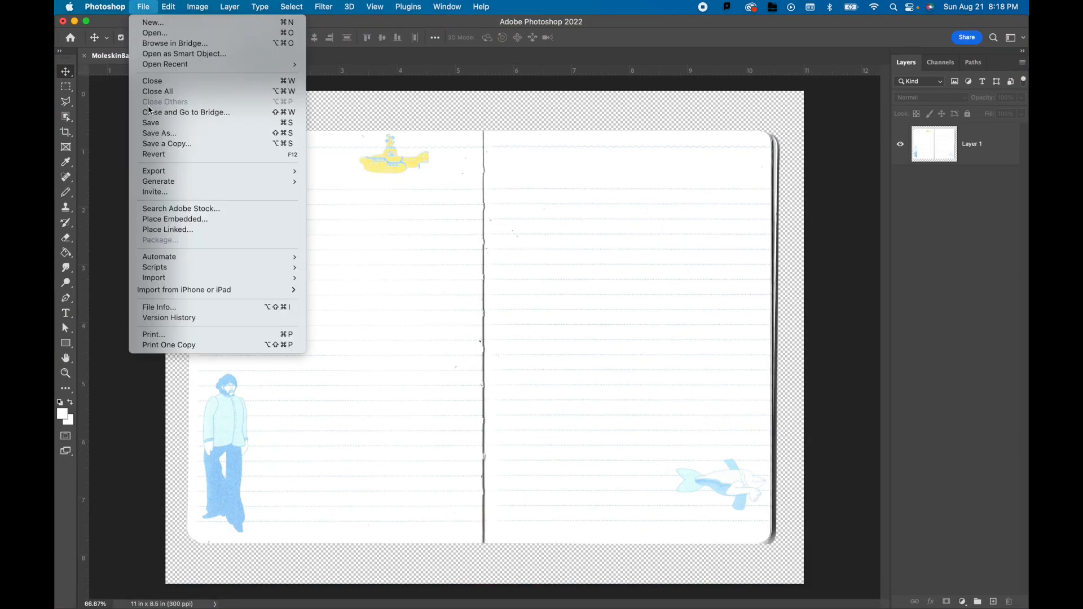
{"action": "left_click", "coordinate": [171, 220]}
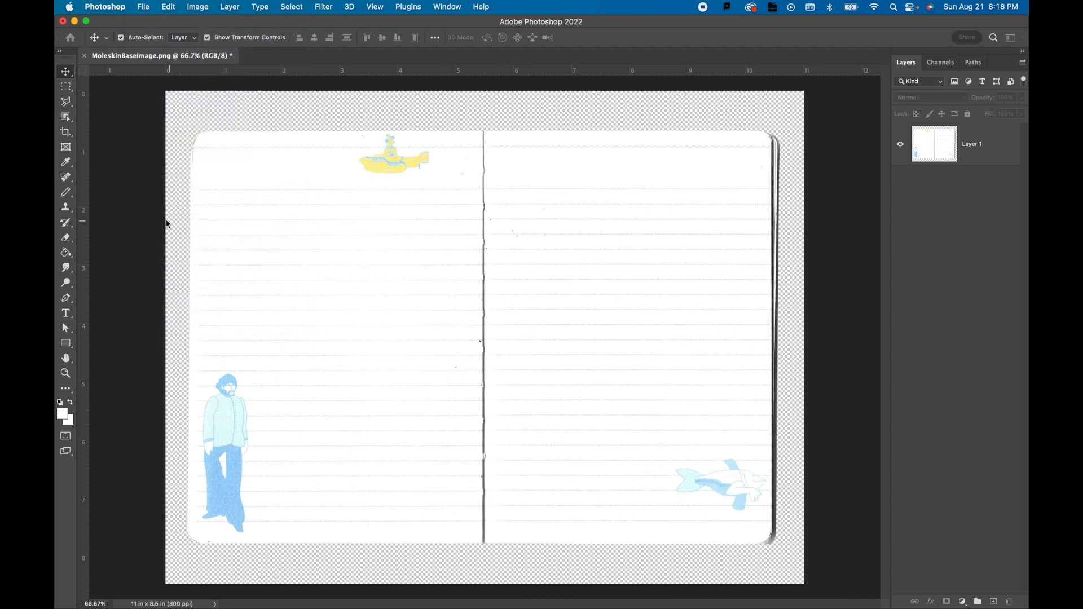
{"action": "left_click", "coordinate": [455, 142]}
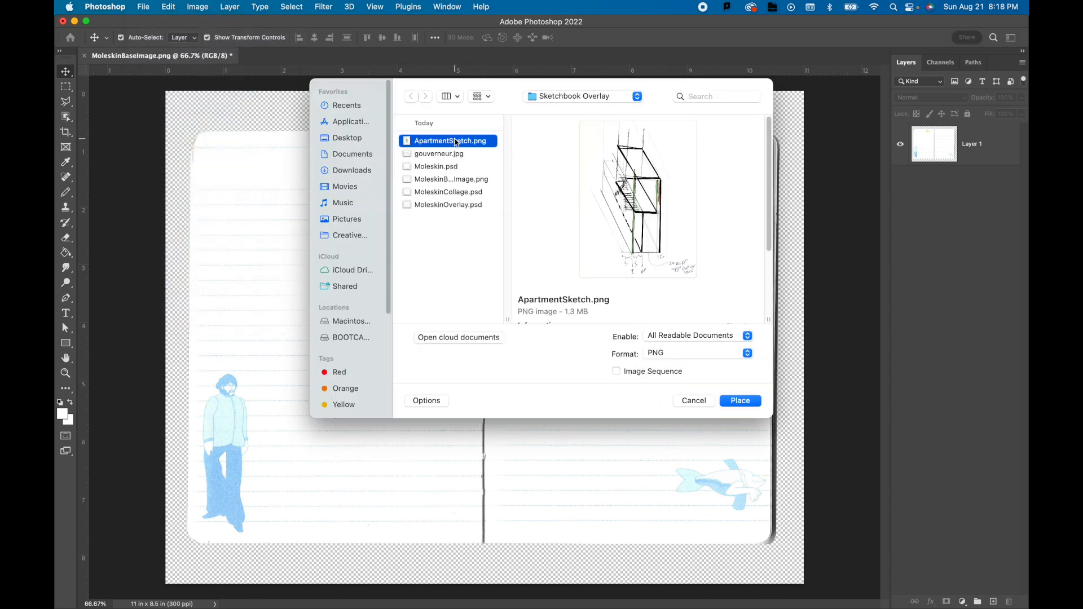
{"action": "left_click", "coordinate": [742, 404]}
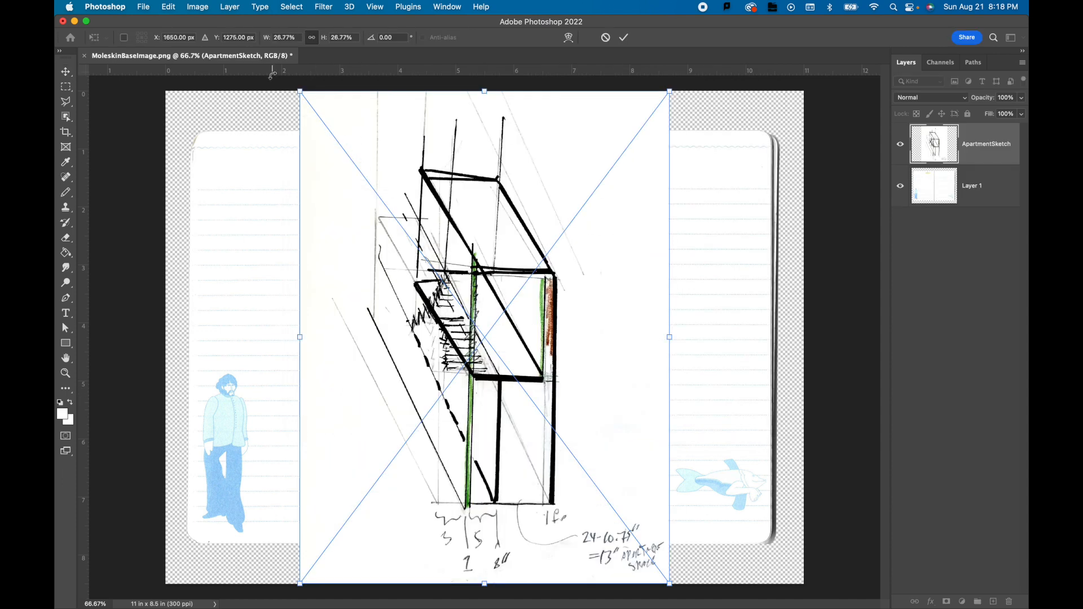
- Scale the placed apartment sketch to about 17.57% and position it on the notebook's blank right-hand page
{"action": "left_click_drag", "start_coordinate": [298, 89], "coordinate": [427, 261]}
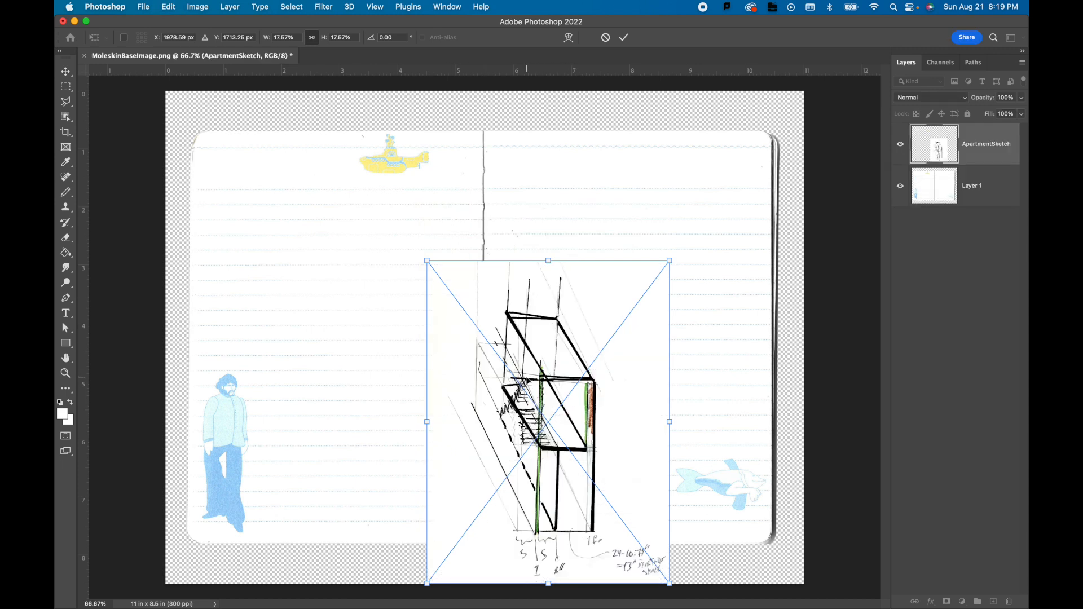
{"action": "left_click_drag", "start_coordinate": [531, 377], "coordinate": [615, 275]}
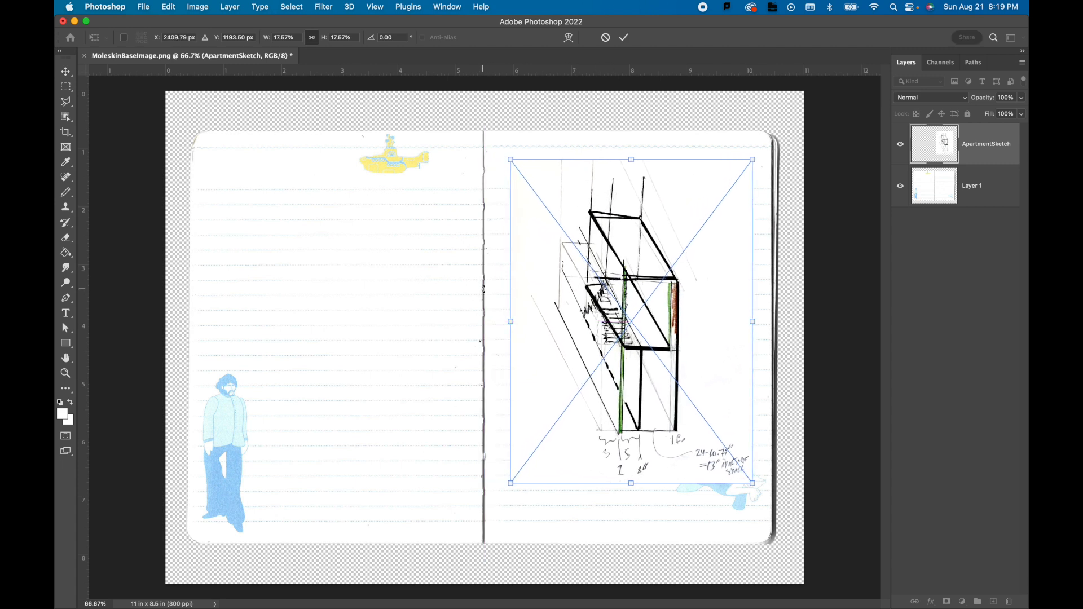
{"action": "key", "text": "Return"}
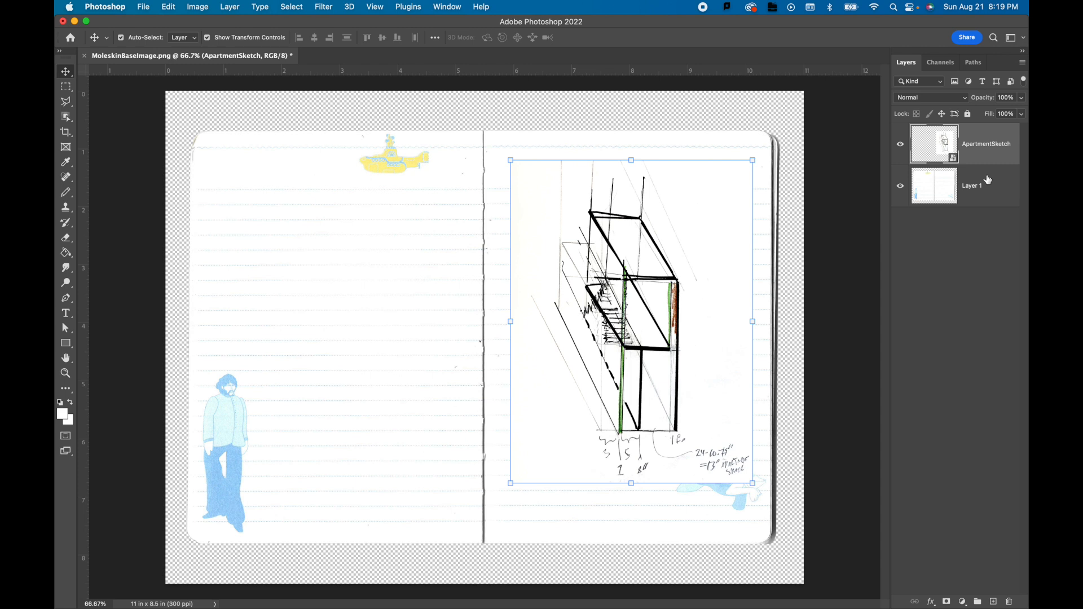
- Move the ApartmentSketch layer below Layer 1 and back above it to compare the stacking order
{"action": "left_click_drag", "start_coordinate": [983, 156], "coordinate": [990, 224]}
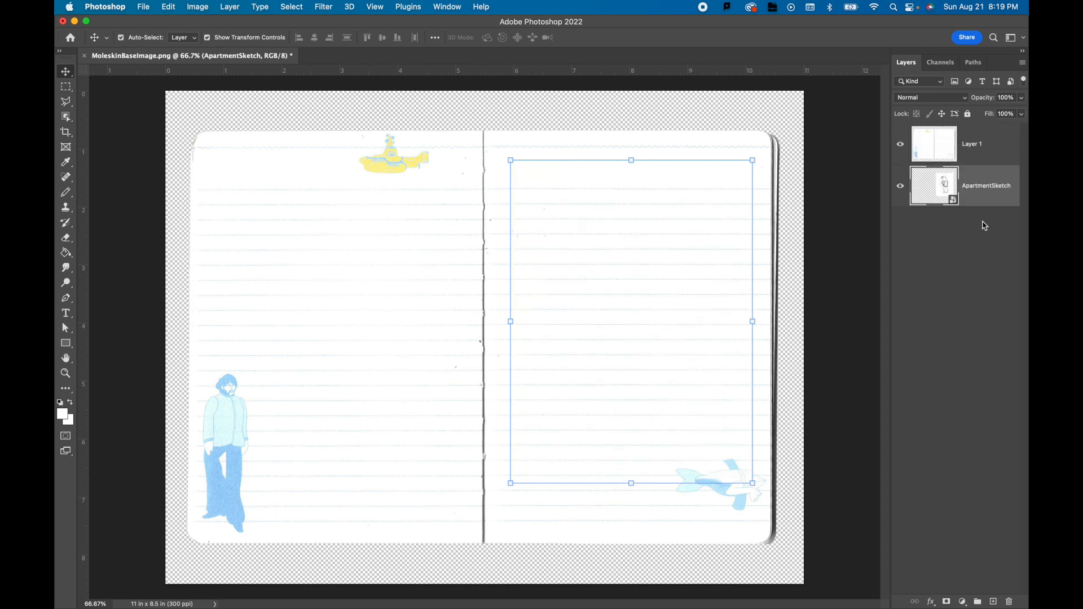
{"action": "left_click", "coordinate": [420, 147]}
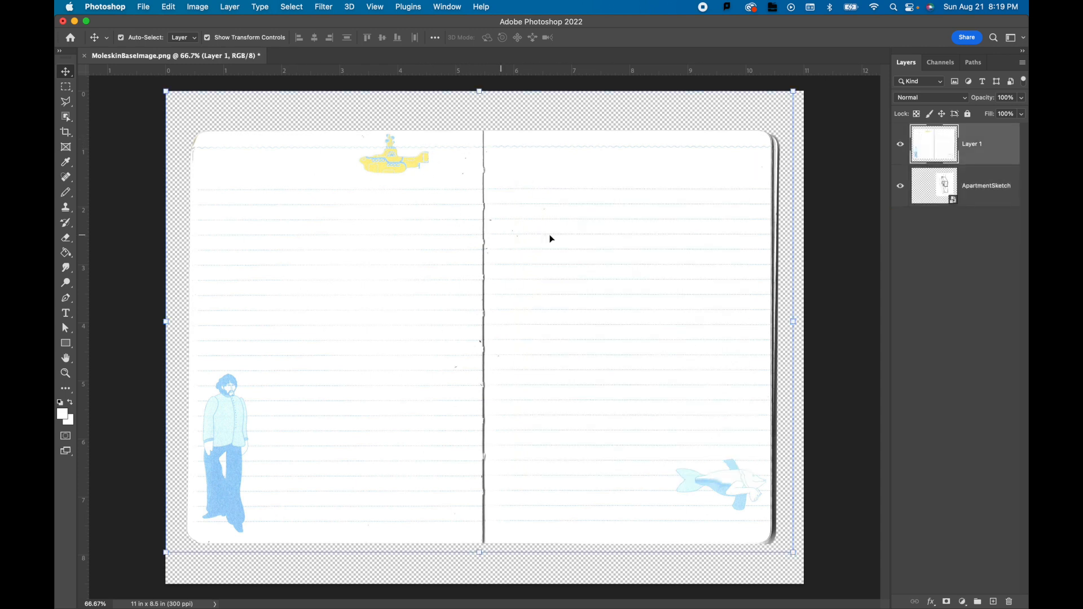
{"action": "mouse_move", "coordinate": [987, 188]}
{"action": "left_mouse_down"}
{"action": "mouse_move", "coordinate": [979, 120]}
{"action": "mouse_move", "coordinate": [979, 134]}
{"action": "left_mouse_up"}
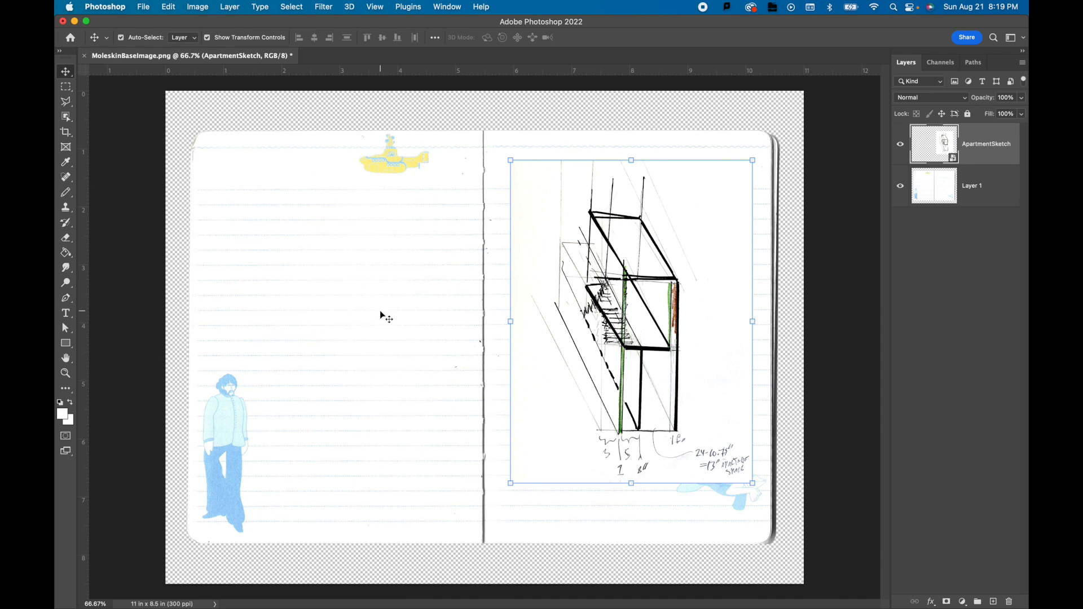
{"action": "left_click", "coordinate": [444, 7]}
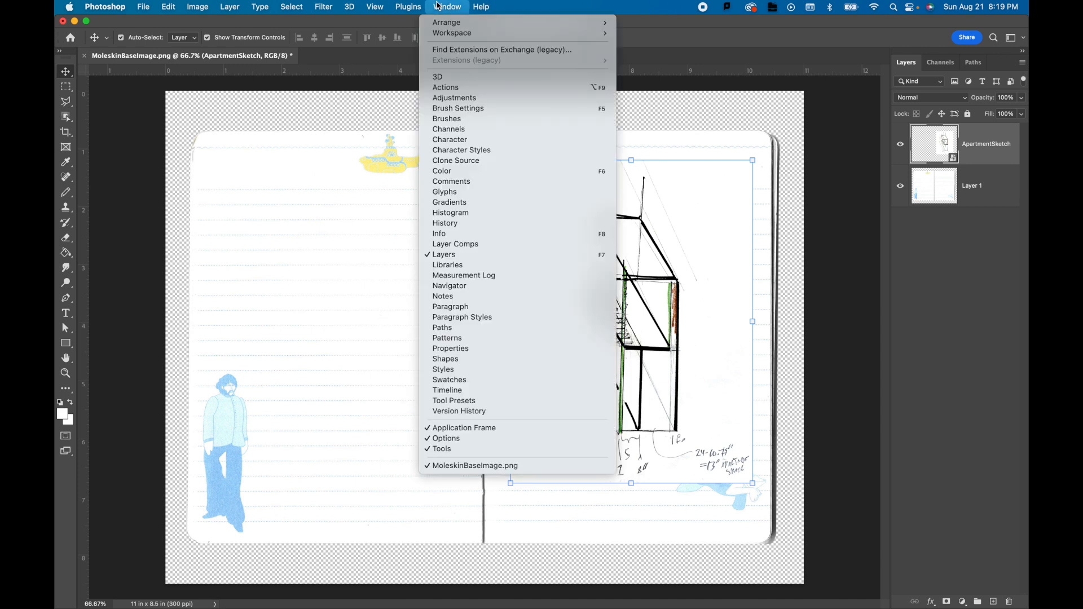
{"action": "mouse_move", "coordinate": [451, 35]}
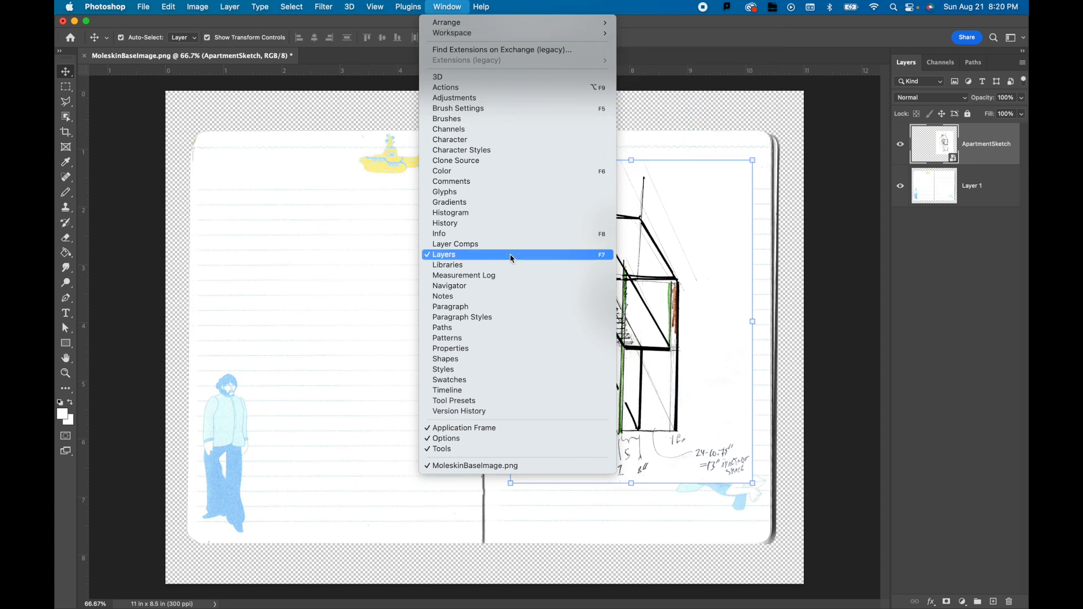
{"action": "left_click", "coordinate": [429, 257]}
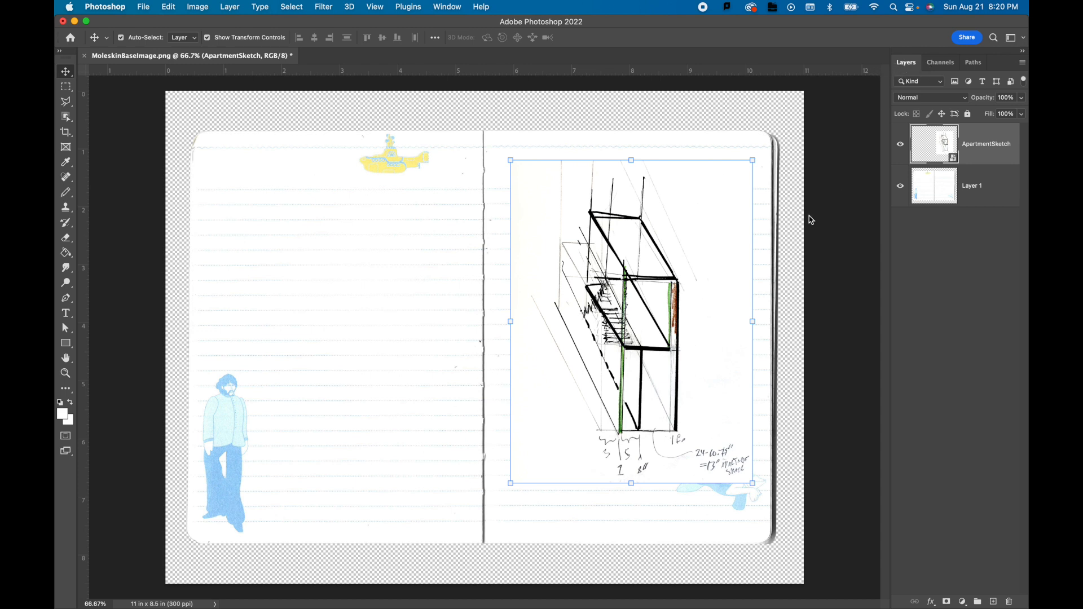
- Try moving the notebook base image on the canvas and undo the move
{"action": "left_click", "coordinate": [358, 327]}
{"action": "mouse_move", "coordinate": [358, 328]}
{"action": "left_mouse_down"}
{"action": "mouse_move", "coordinate": [370, 286]}
{"action": "mouse_move", "coordinate": [346, 314]}
{"action": "left_mouse_up"}
{"action": "key", "text": "super+z"}
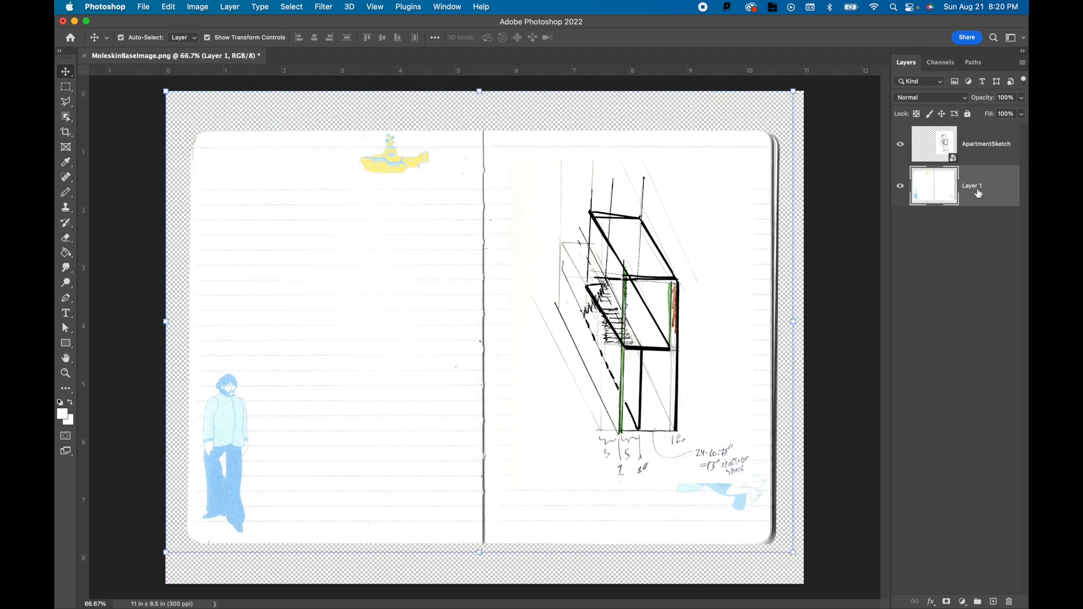
- Lock all attributes of Layer 1, the notebook base image
{"action": "left_click", "coordinate": [968, 114]}
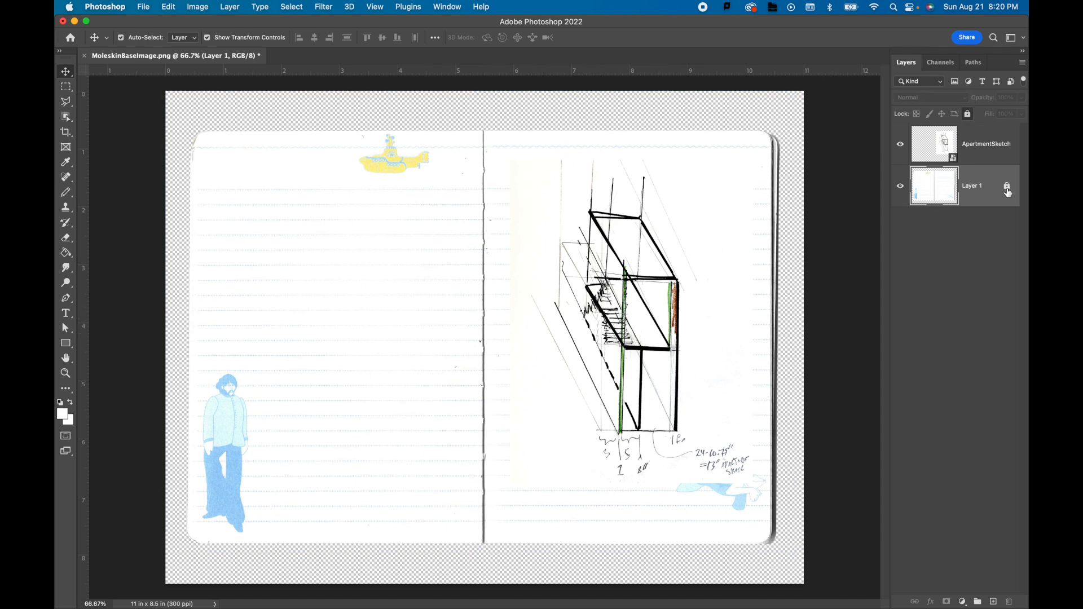
{"action": "left_click", "coordinate": [968, 115]}
{"action": "left_click", "coordinate": [968, 114]}
{"action": "left_click", "coordinate": [968, 115]}
{"action": "left_click", "coordinate": [968, 115]}
- With the ApartmentSketch layer active, select the white paper background by Color Range using sampled colors and a raised fuzziness
{"action": "left_click", "coordinate": [985, 147]}
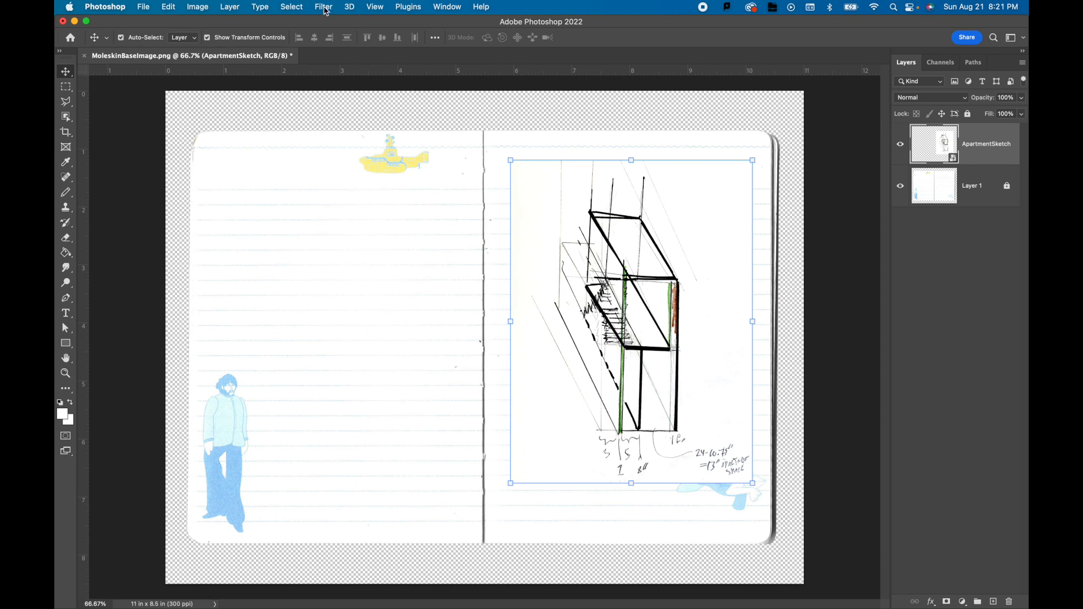
{"action": "left_click", "coordinate": [305, 8]}
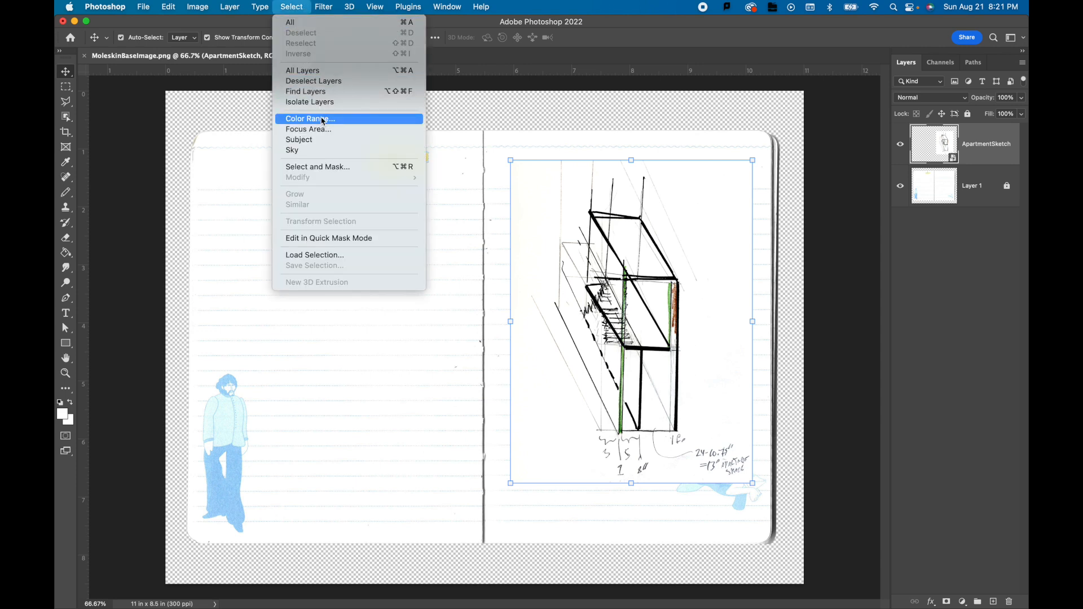
{"action": "left_click", "coordinate": [310, 119]}
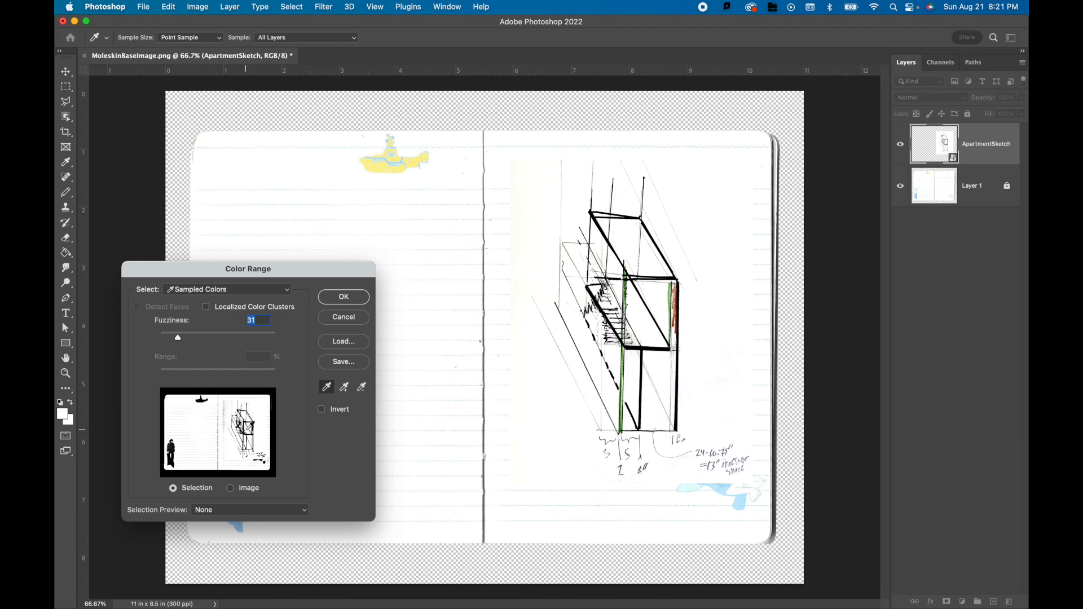
{"action": "mouse_move", "coordinate": [178, 341]}
{"action": "left_mouse_down"}
{"action": "mouse_move", "coordinate": [212, 342]}
{"action": "mouse_move", "coordinate": [165, 339]}
{"action": "mouse_move", "coordinate": [190, 340]}
{"action": "left_mouse_up"}
{"action": "left_click", "coordinate": [346, 298]}
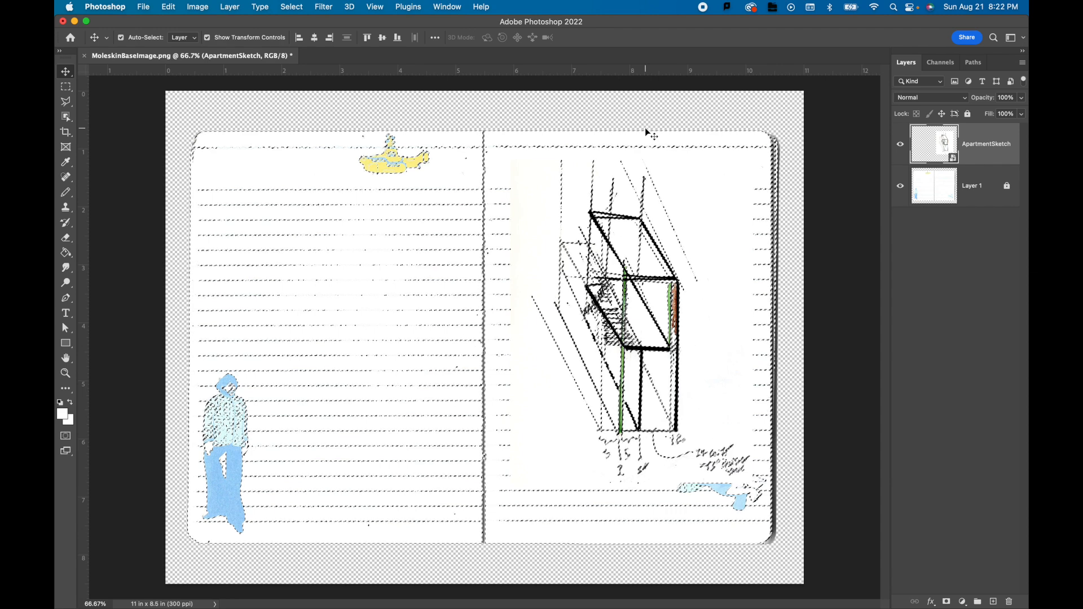
- Rasterize the ApartmentSketch layer and delete the selected white background from it, clearing the selection
{"action": "key", "text": "Delete"}
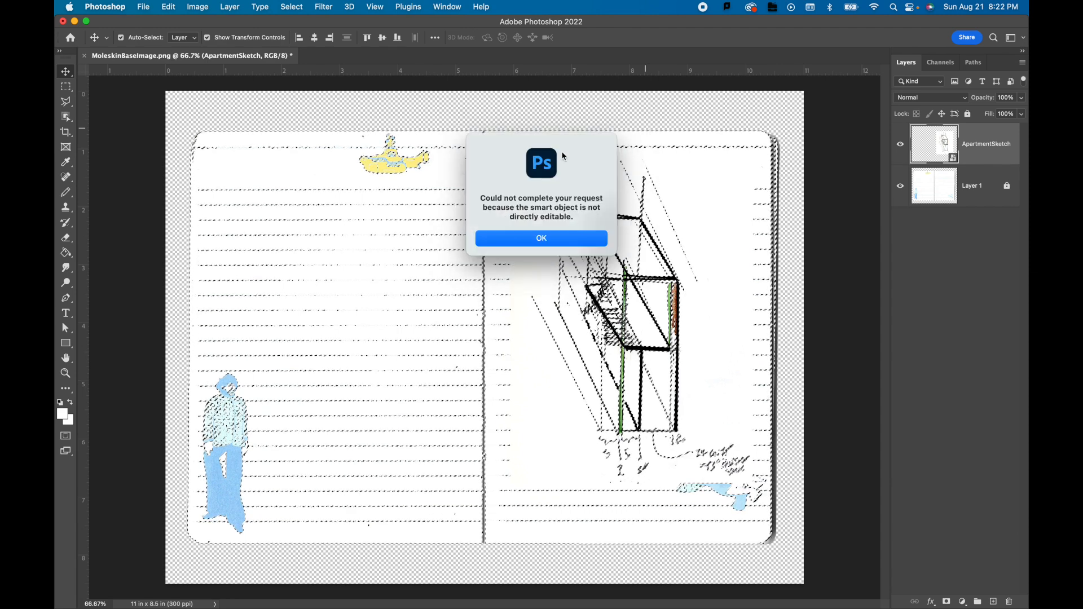
{"action": "left_click", "coordinate": [558, 237]}
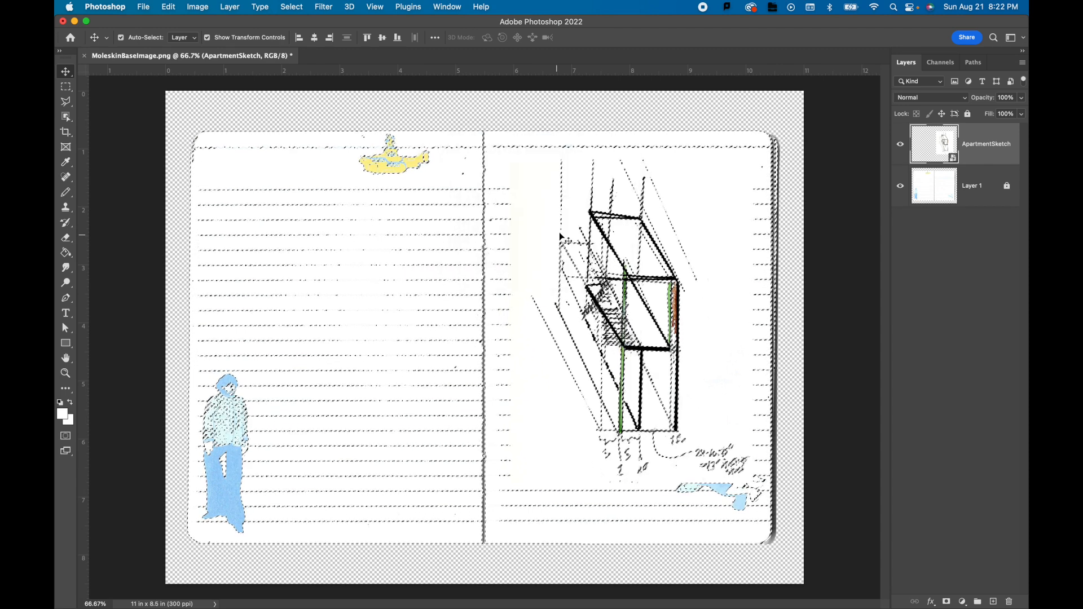
{"action": "right_click", "coordinate": [993, 145]}
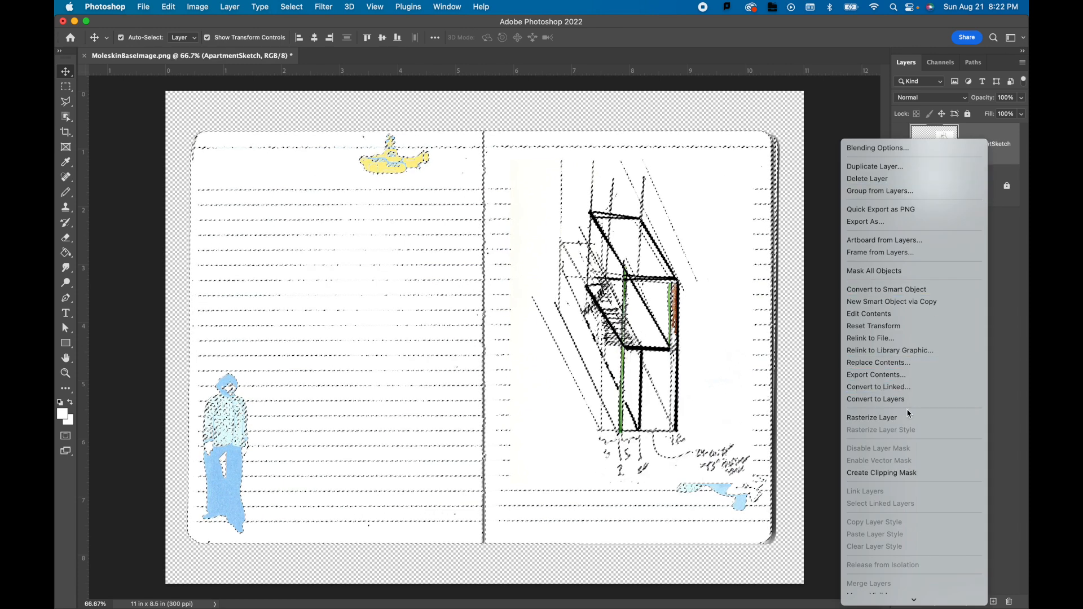
{"action": "left_click", "coordinate": [871, 418]}
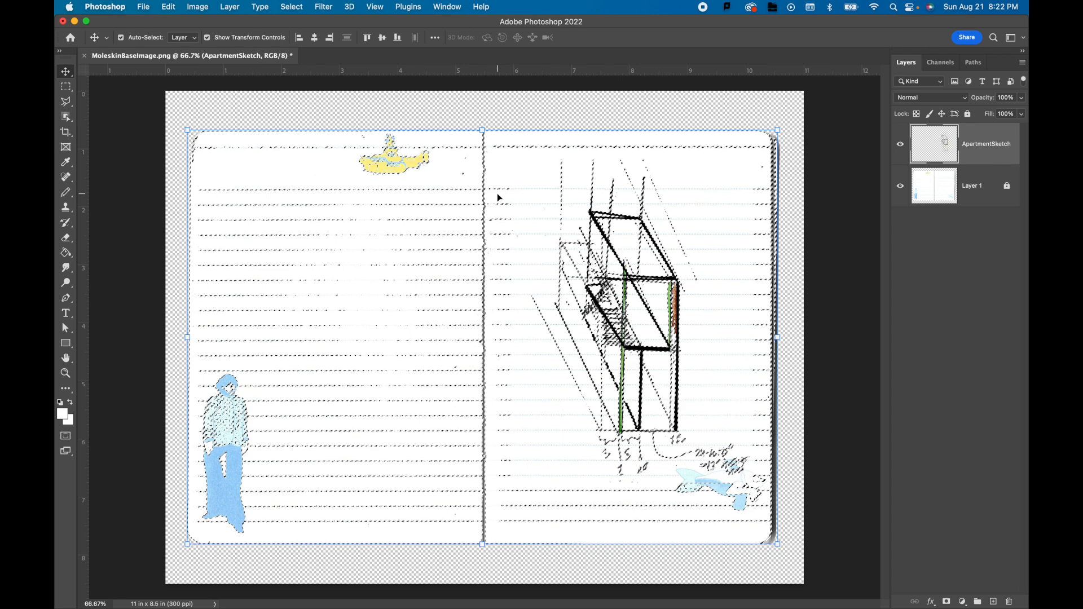
{"action": "key", "text": "super+d"}
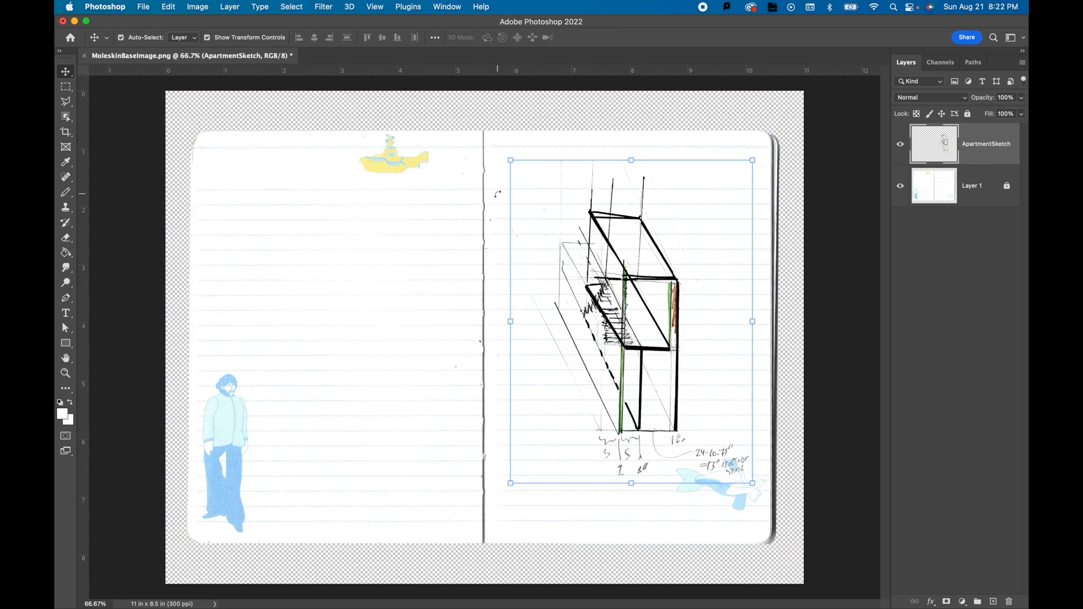
- Move the apartment sketch slightly upward on the notebook's right-hand page
{"action": "left_click", "coordinate": [504, 164]}
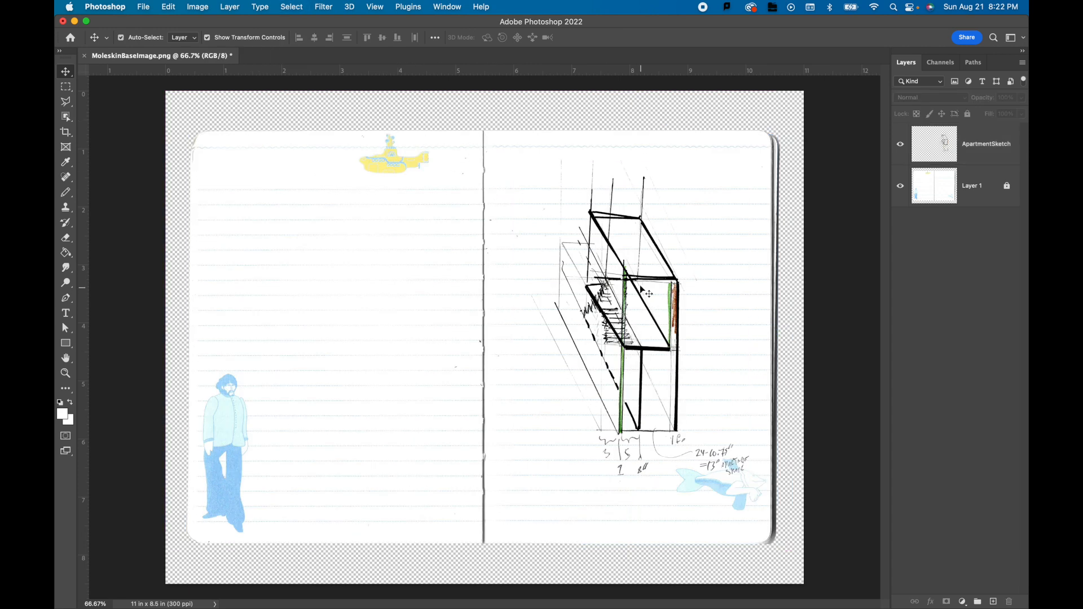
{"action": "mouse_move", "coordinate": [648, 284]}
{"action": "left_mouse_down"}
{"action": "mouse_move", "coordinate": [596, 286]}
{"action": "mouse_move", "coordinate": [656, 265]}
{"action": "mouse_move", "coordinate": [637, 268]}
{"action": "left_mouse_up"}
{"action": "scroll", "coordinate": [557, 345], "scroll_direction": "up", "scroll_amount": 5}
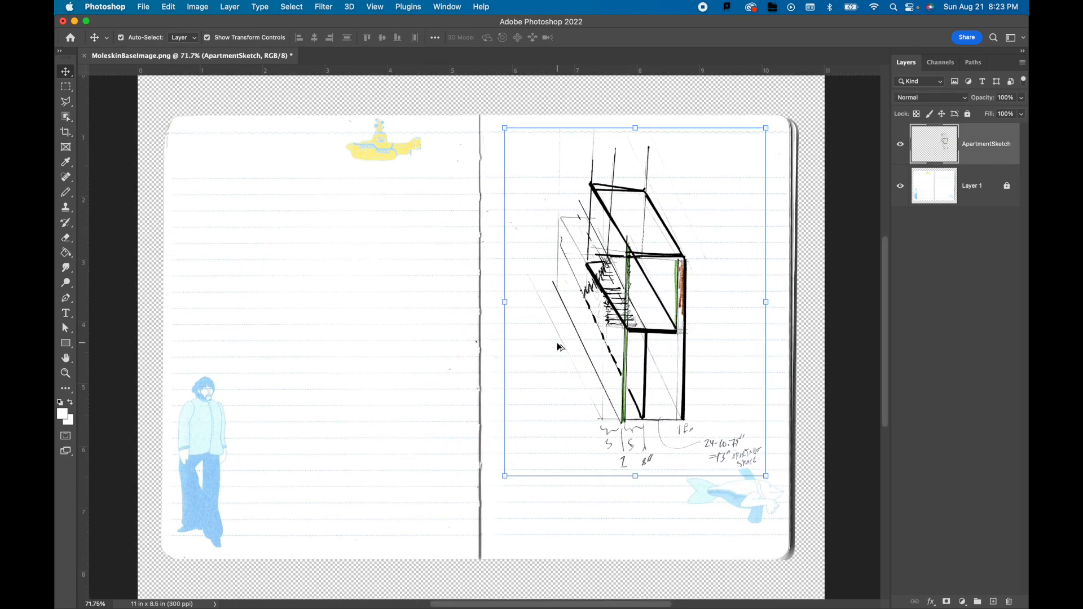
- Scale the apartment sketch up to about 121% and move it onto the notebook's left-hand page
{"action": "scroll", "coordinate": [559, 347], "scroll_direction": "up", "scroll_amount": 5}
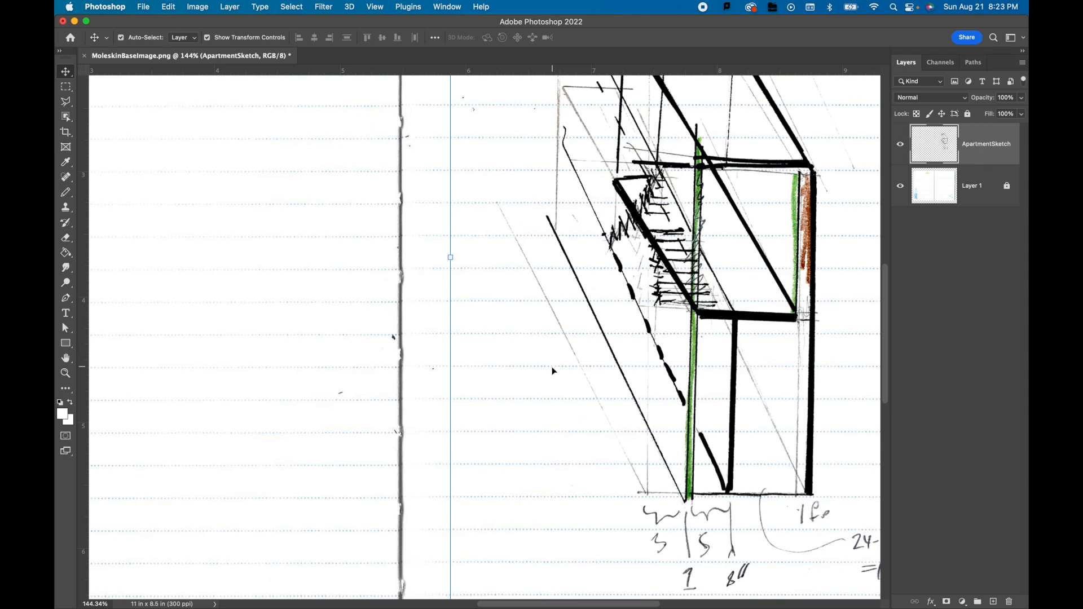
{"action": "scroll", "coordinate": [561, 375], "scroll_direction": "down", "scroll_amount": 5}
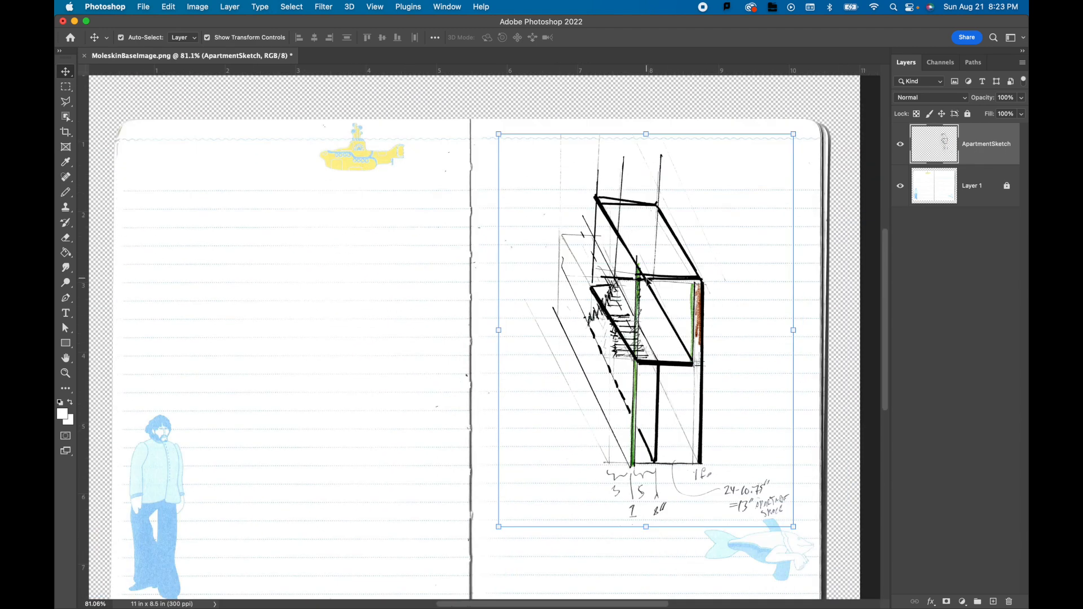
{"action": "scroll", "coordinate": [646, 279], "scroll_direction": "down", "scroll_amount": 3}
{"action": "scroll", "coordinate": [649, 270], "scroll_direction": "down", "scroll_amount": 1}
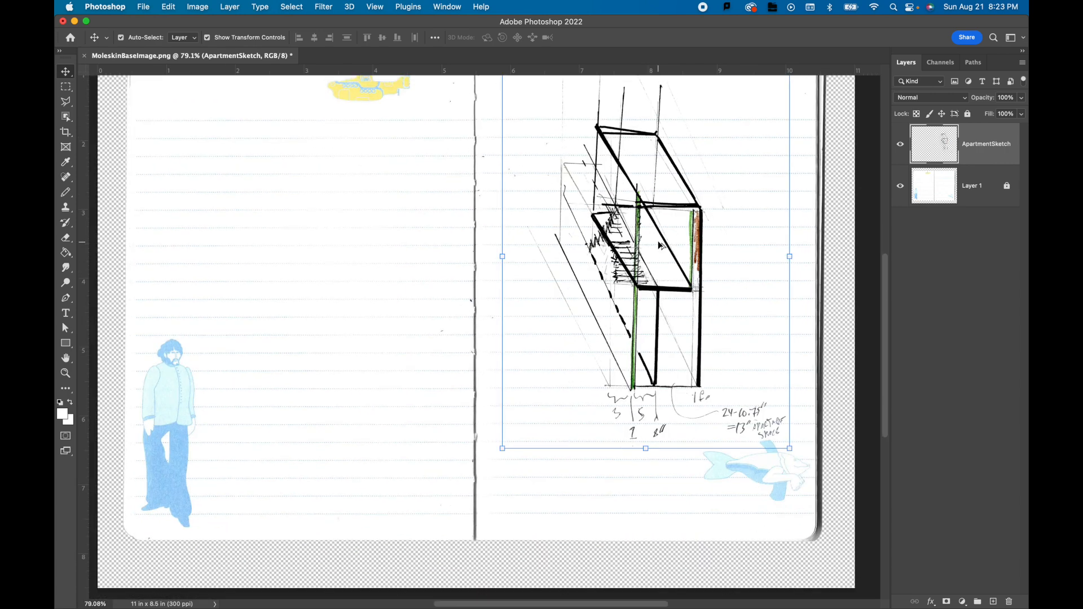
{"action": "left_click_drag", "start_coordinate": [502, 448], "coordinate": [443, 528]}
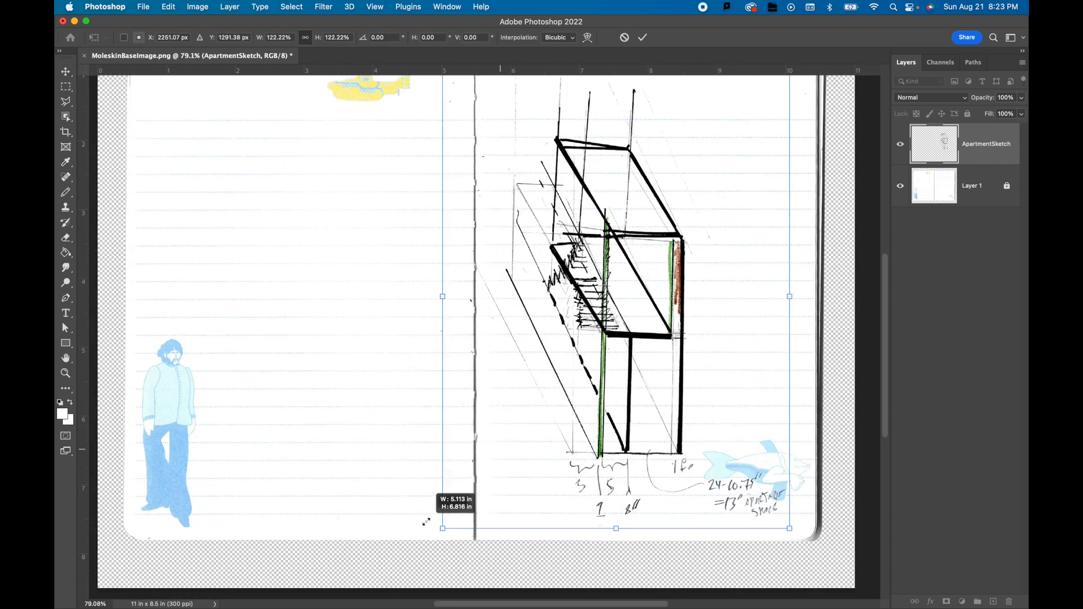
{"action": "mouse_move", "coordinate": [622, 337]}
{"action": "left_mouse_down"}
{"action": "mouse_move", "coordinate": [307, 346]}
{"action": "mouse_move", "coordinate": [327, 347]}
{"action": "left_mouse_up"}
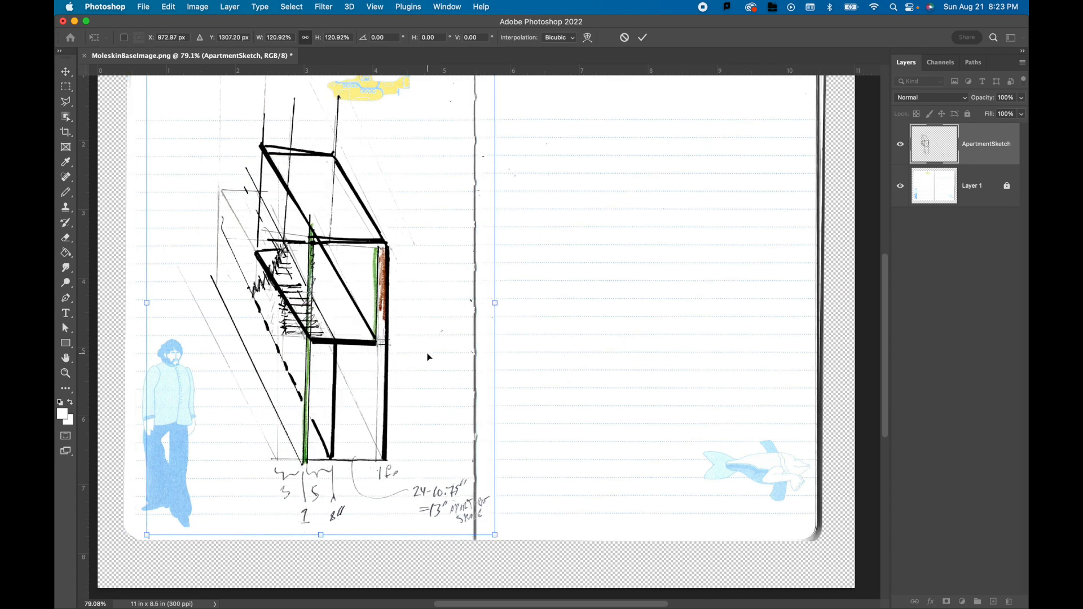
{"action": "key", "text": "Return"}
- Shrink the apartment sketch to about 89.5% so its handwritten notes clear the spine, and position it on the left-hand page
{"action": "scroll", "coordinate": [471, 512], "scroll_direction": "up", "scroll_amount": 5}
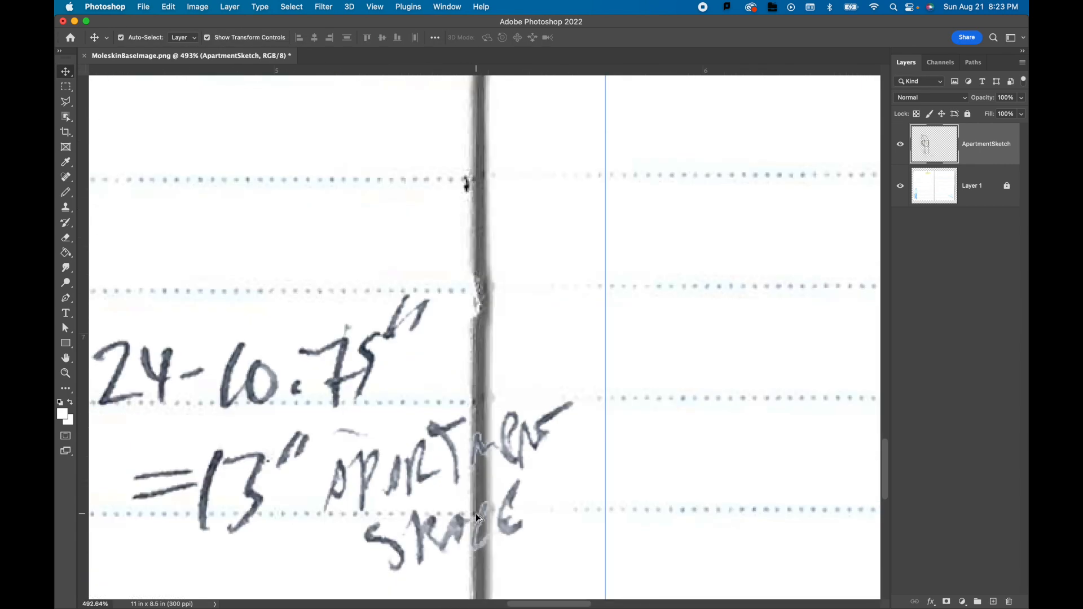
{"action": "scroll", "coordinate": [477, 505], "scroll_direction": "down", "scroll_amount": 2}
{"action": "scroll", "coordinate": [490, 505], "scroll_direction": "down", "scroll_amount": 6}
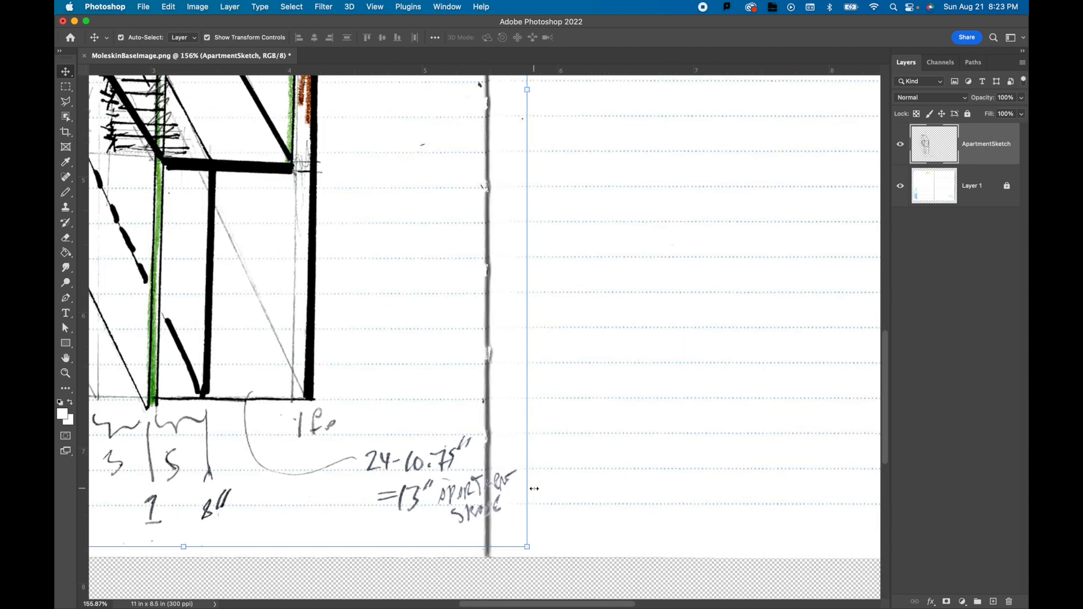
{"action": "key", "text": "super+0"}
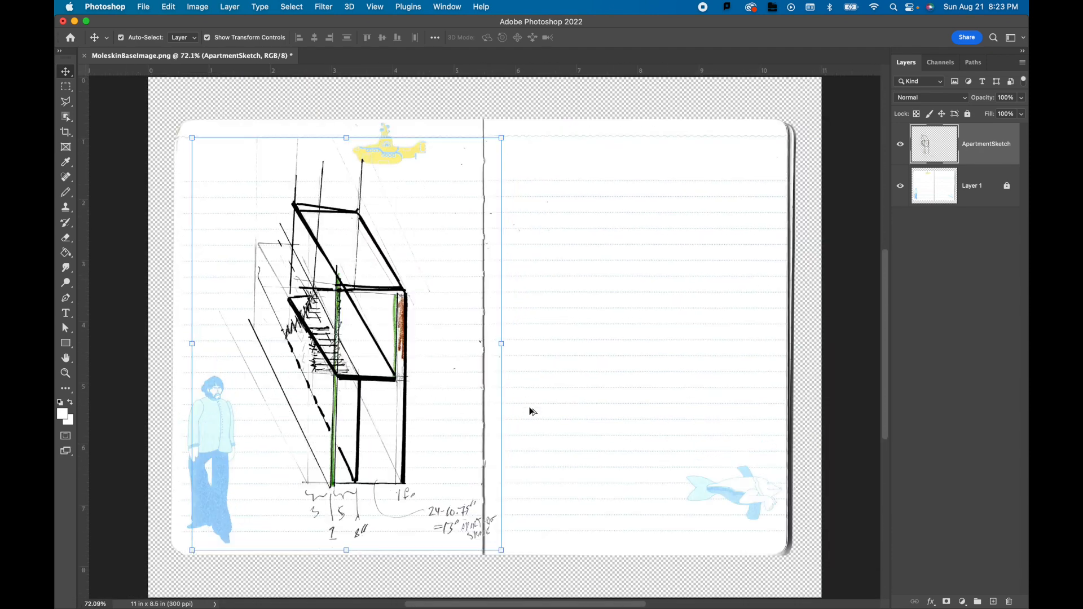
{"action": "key", "text": "super+t"}
{"action": "left_click_drag", "start_coordinate": [501, 138], "coordinate": [469, 181]}
{"action": "mouse_move", "coordinate": [318, 379]}
{"action": "left_mouse_down"}
{"action": "mouse_move", "coordinate": [598, 382]}
{"action": "mouse_move", "coordinate": [316, 370]}
{"action": "left_mouse_up"}
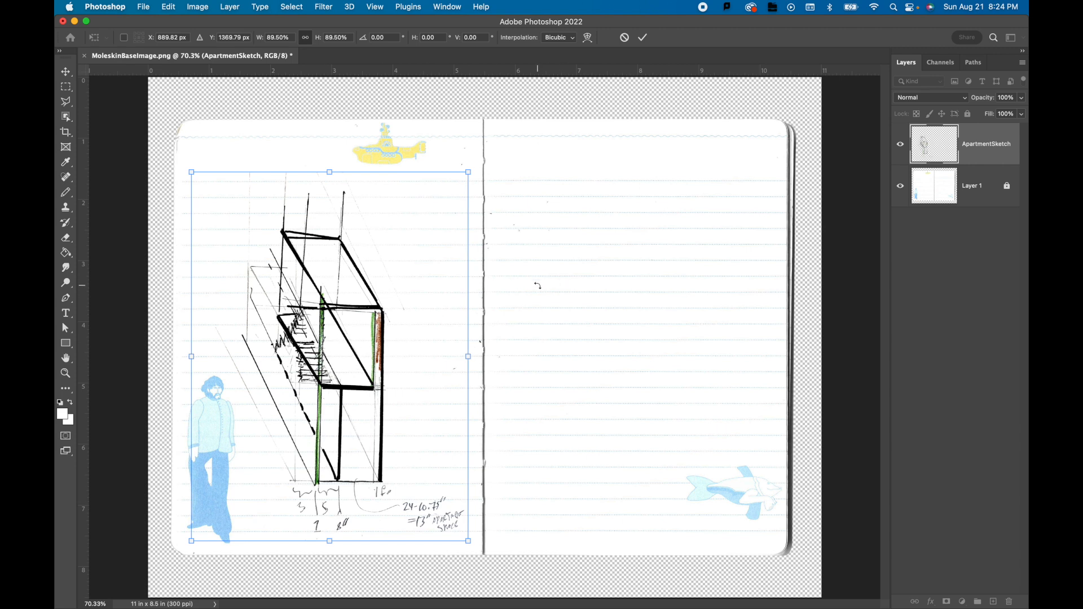
{"action": "key", "text": "Return"}
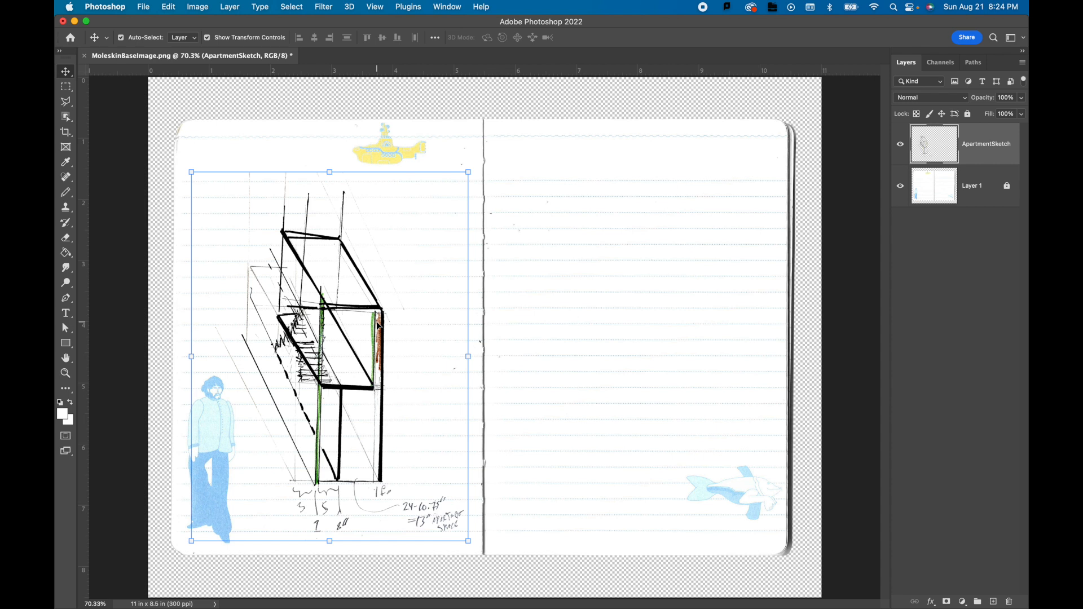
- Undo the apartment sketch's moves and resizing as well as the deletion and selection of its white background
{"action": "key", "text": "super+z"}
{"action": "key", "text": "super+z"}
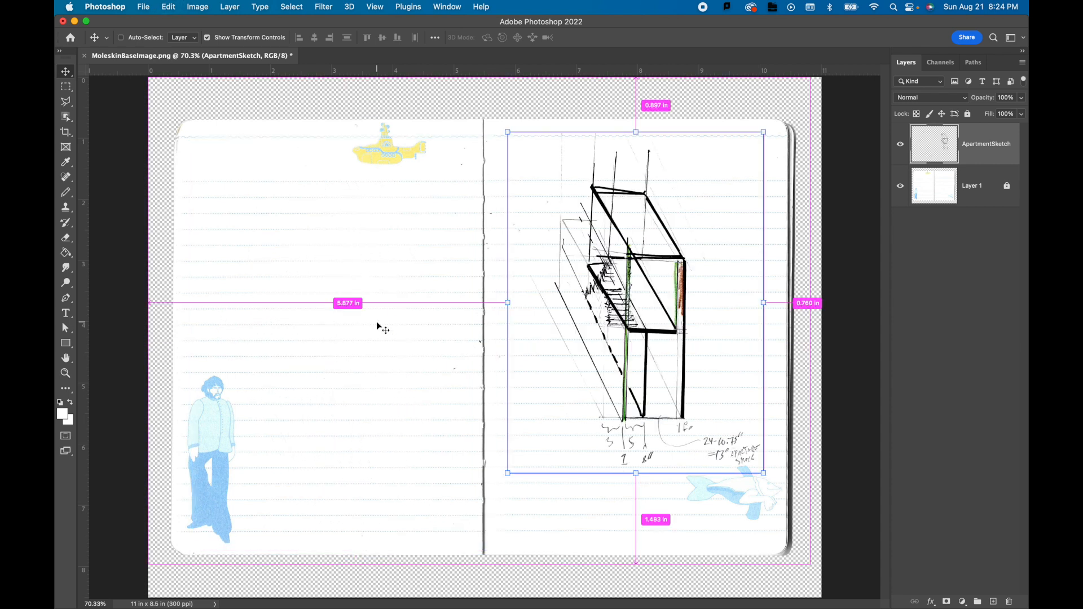
{"action": "key", "text": "super+shift+z"}
{"action": "key", "text": "super+shift+z"}
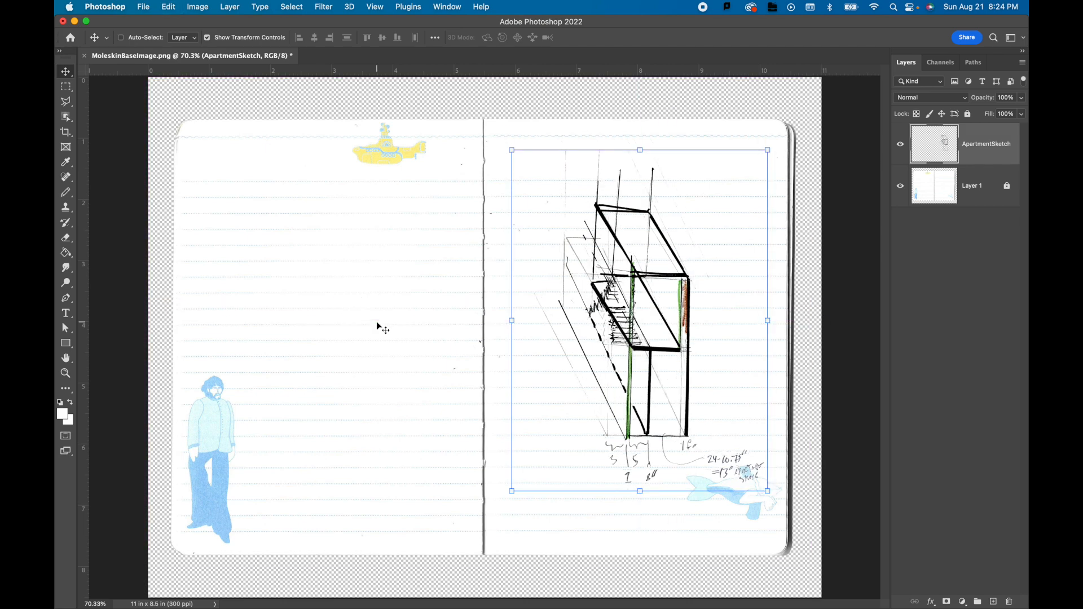
{"action": "key", "text": "super+z"}
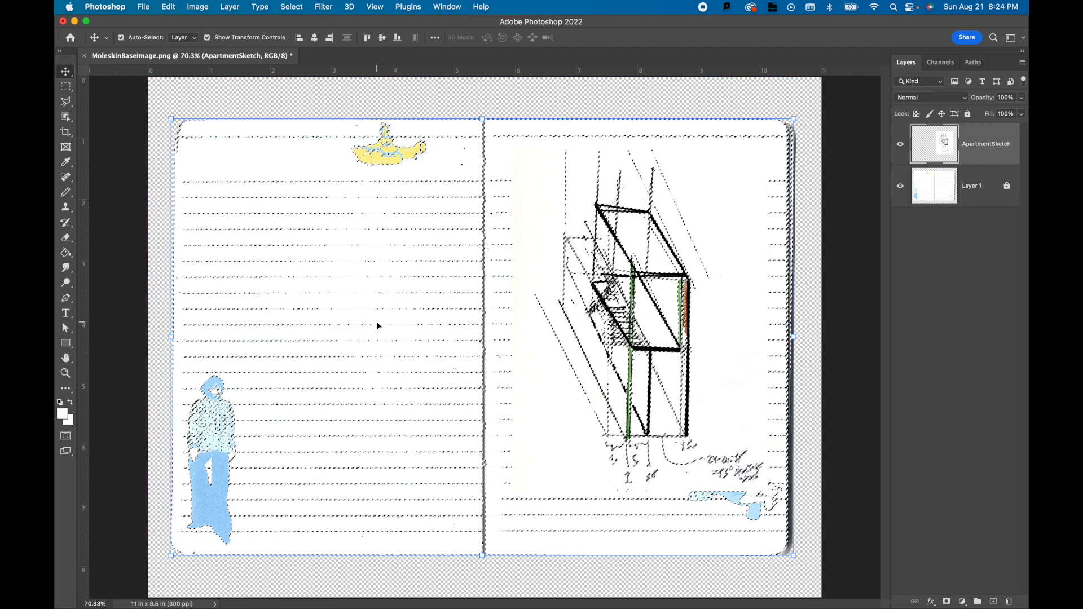
{"action": "key", "text": "super+z"}
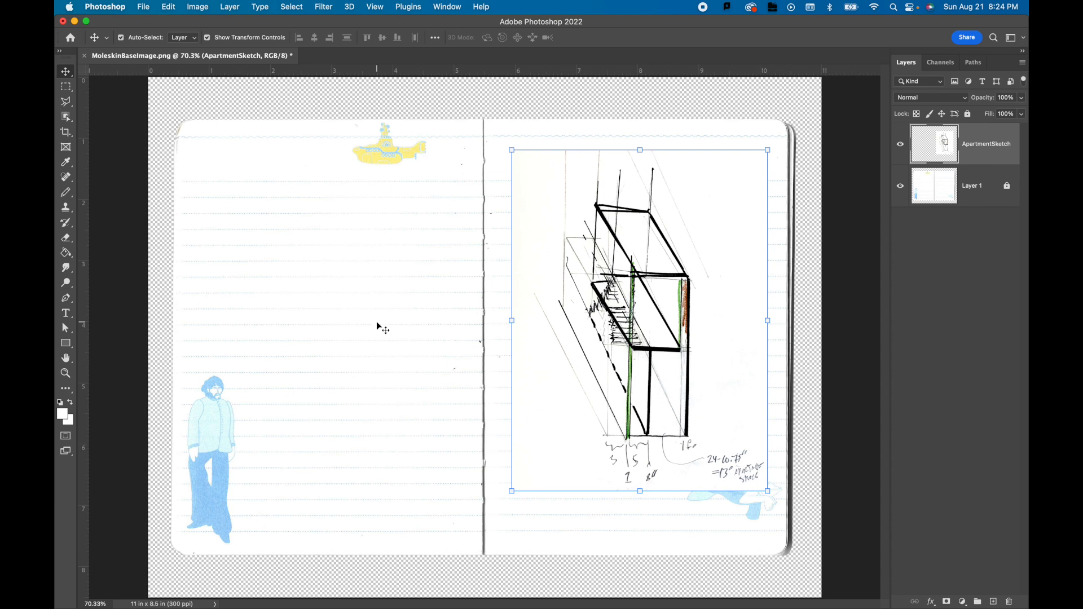
- Select the white paper background by Color Range with sampled colors and slightly raised fuzziness, and delete it from the ApartmentSketch layer
{"action": "left_click", "coordinate": [294, 8]}
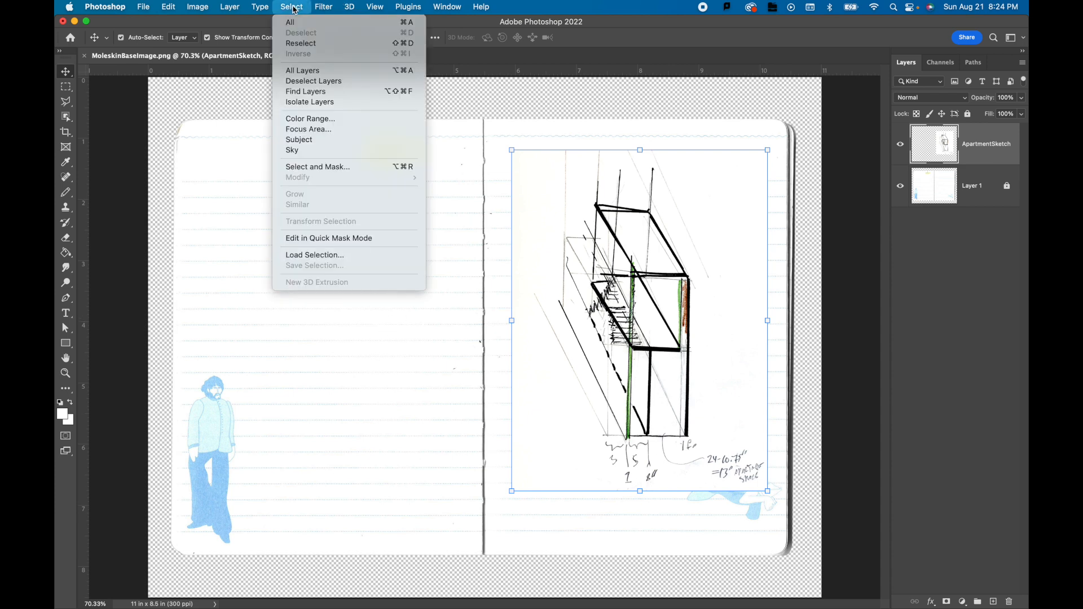
{"action": "left_click", "coordinate": [308, 118]}
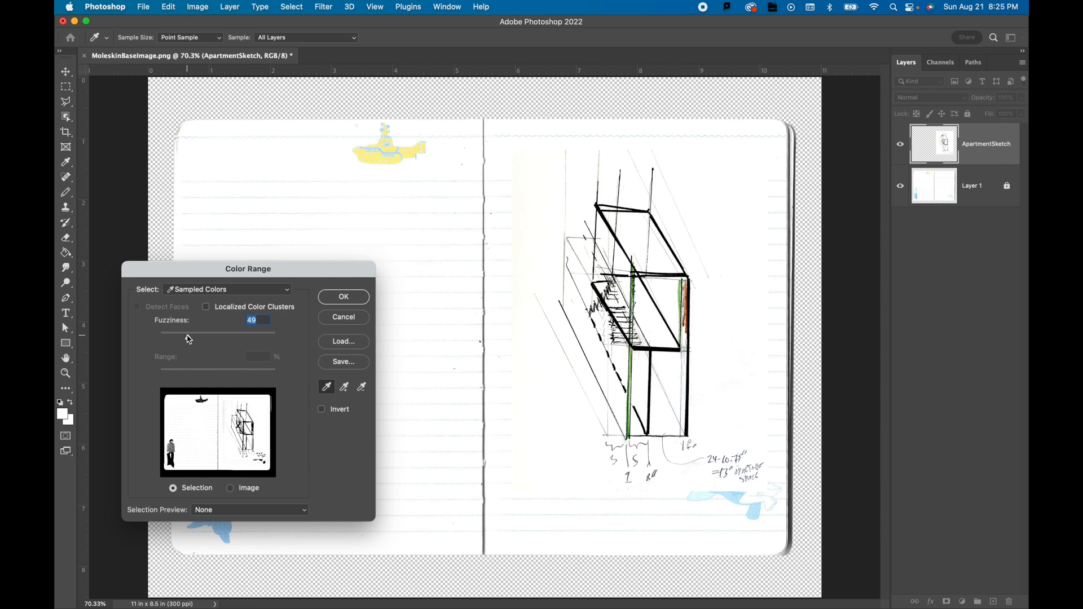
{"action": "mouse_move", "coordinate": [188, 337]}
{"action": "left_mouse_down"}
{"action": "mouse_move", "coordinate": [218, 341]}
{"action": "mouse_move", "coordinate": [193, 341]}
{"action": "left_mouse_up"}
{"action": "left_click", "coordinate": [352, 301]}
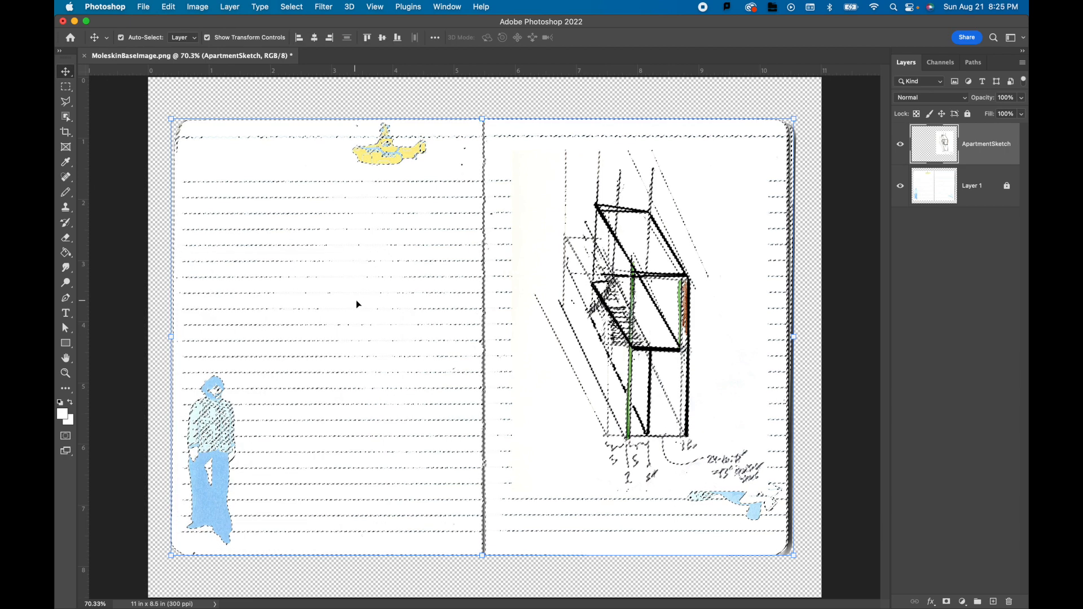
{"action": "key", "text": "Delete"}
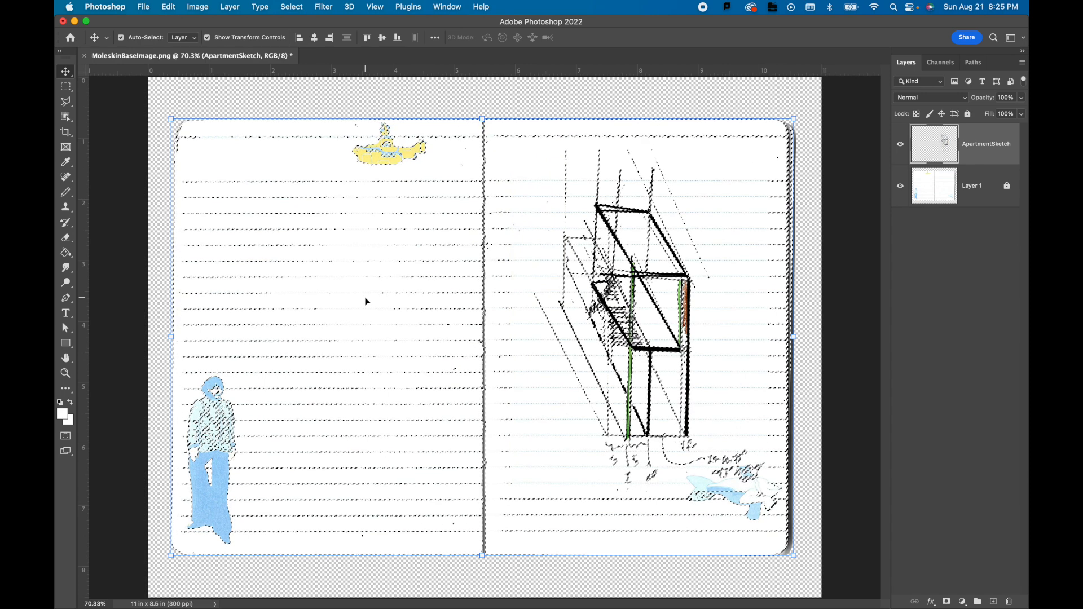
{"action": "key", "text": "super+d"}
{"action": "left_click", "coordinate": [366, 302]}
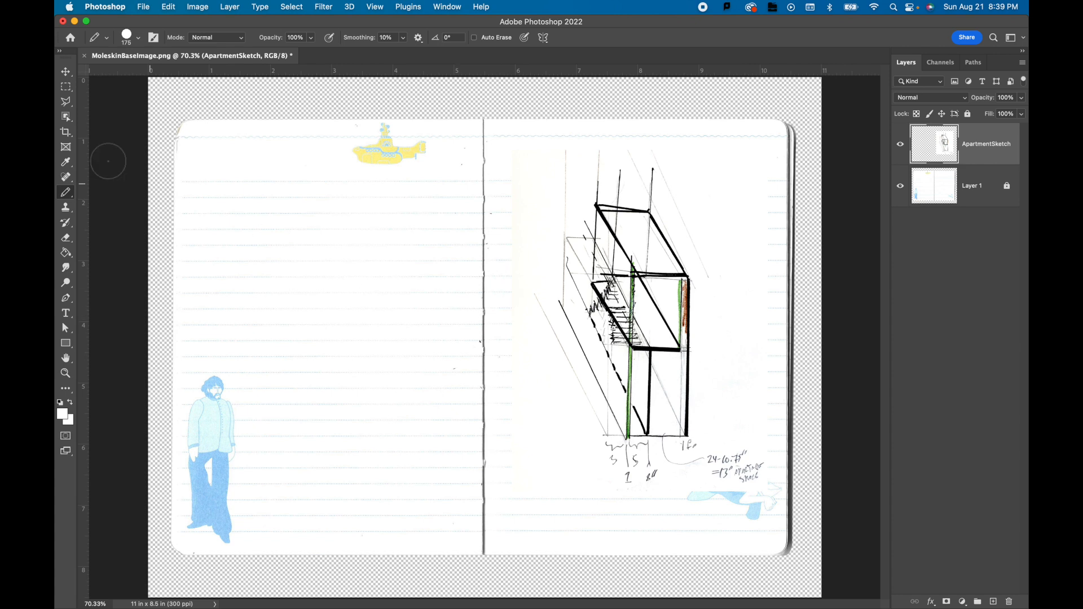
{"action": "left_click", "coordinate": [66, 71]}
{"action": "mouse_move", "coordinate": [686, 365]}
{"action": "left_mouse_down"}
{"action": "mouse_move", "coordinate": [654, 343]}
{"action": "mouse_move", "coordinate": [677, 366]}
{"action": "left_mouse_up"}
{"action": "key", "text": "super+z"}
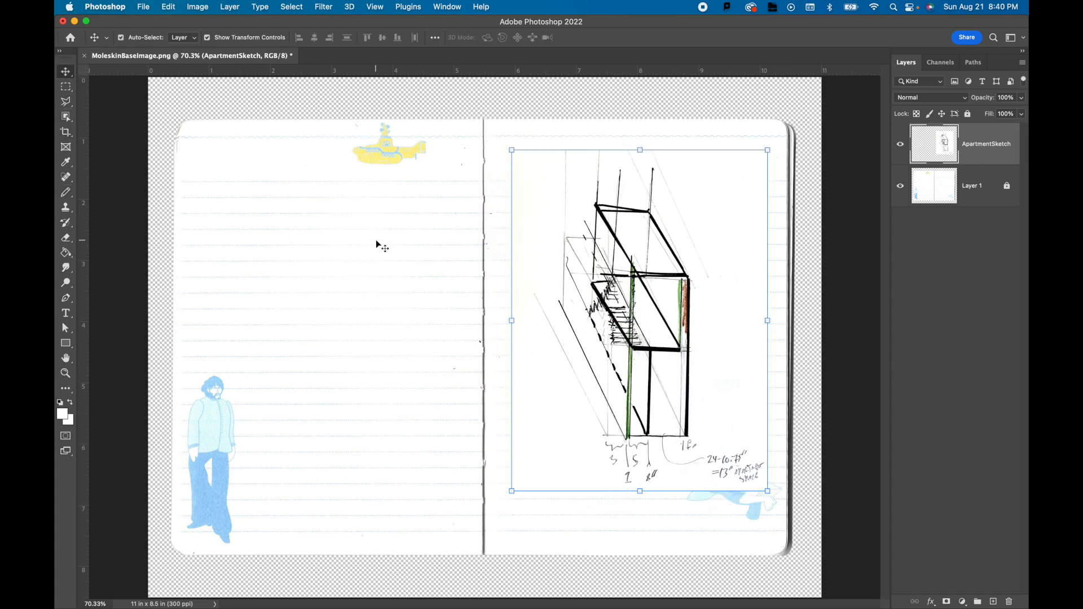
{"action": "left_click", "coordinate": [703, 222]}
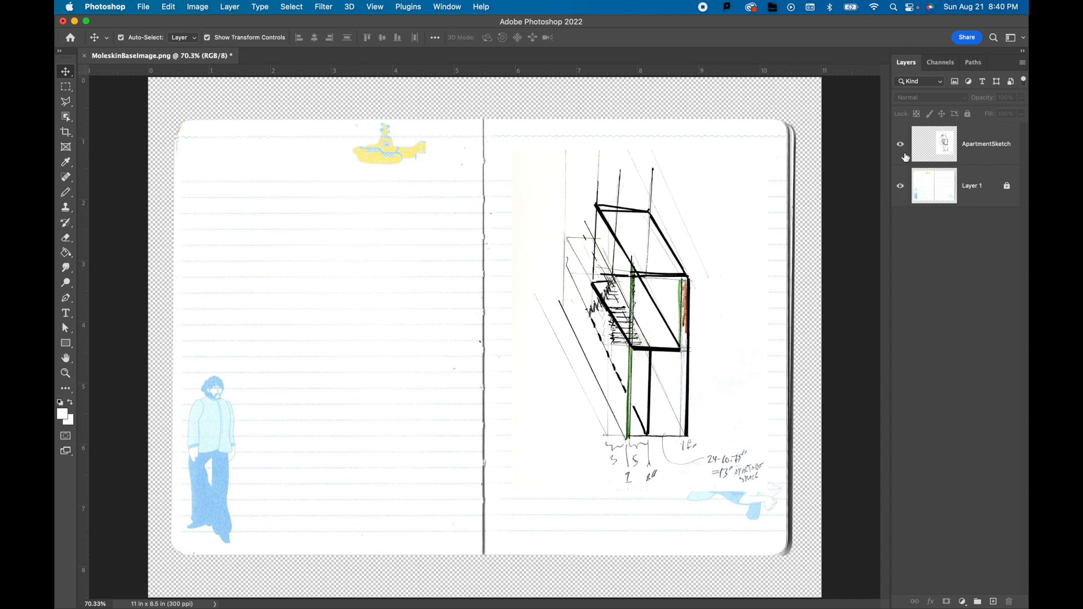
- Hide Layer 1 and add a solid bright red color fill layer directly beneath the ApartmentSketch layer
{"action": "left_click", "coordinate": [901, 185]}
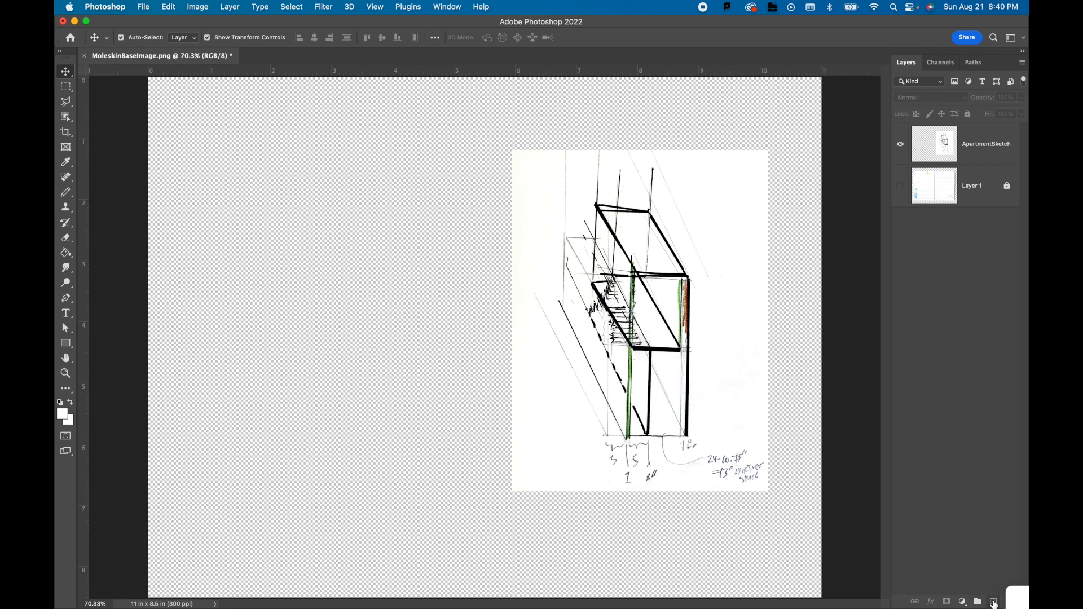
{"action": "left_click", "coordinate": [994, 602]}
{"action": "left_click_drag", "start_coordinate": [956, 146], "coordinate": [954, 206]}
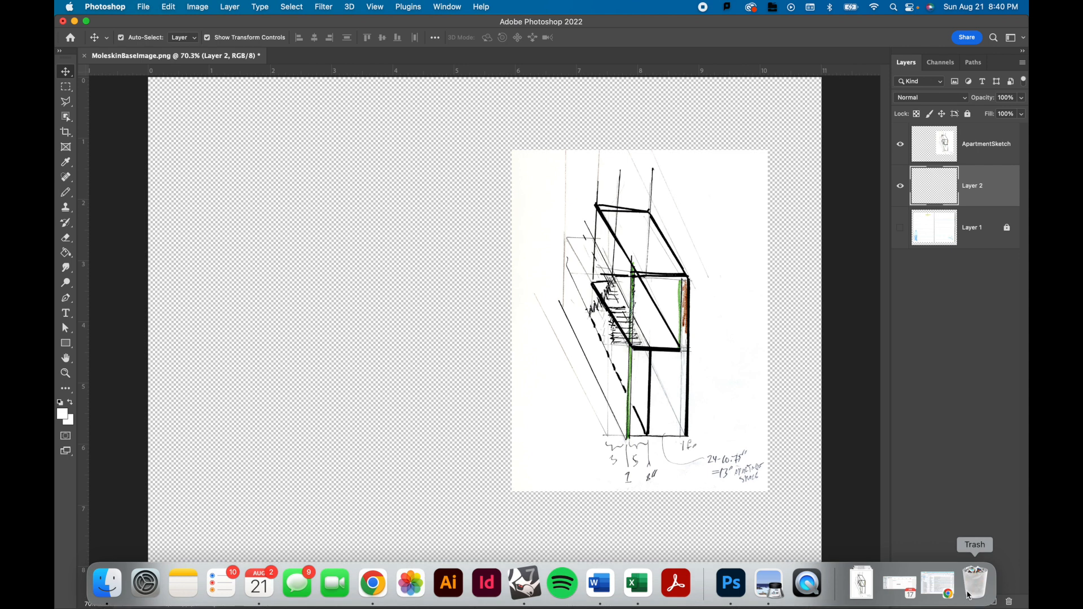
{"action": "left_click", "coordinate": [962, 602]}
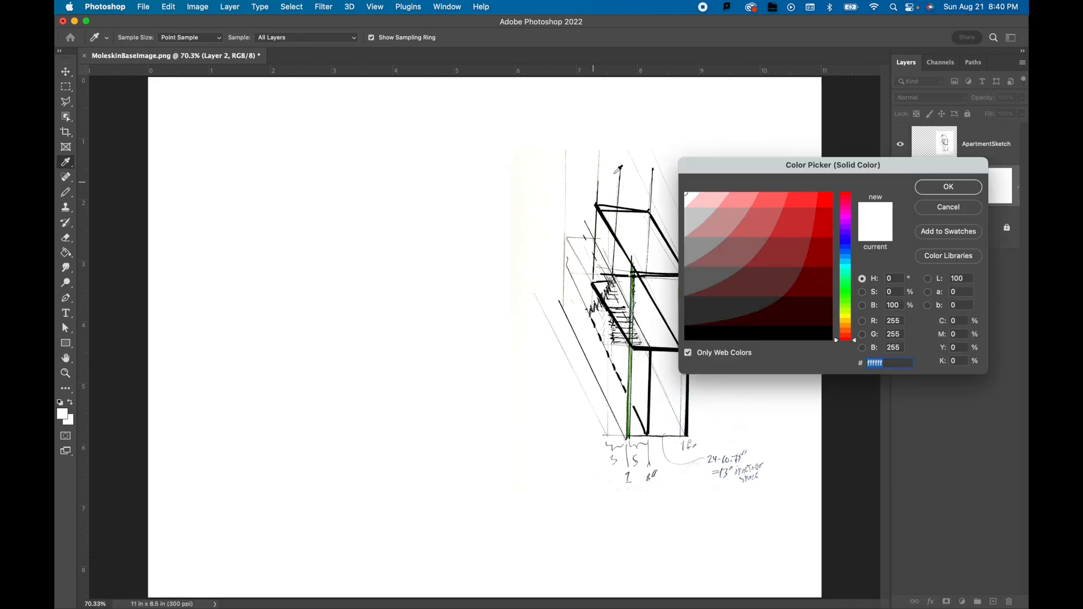
{"action": "left_click", "coordinate": [825, 203]}
{"action": "left_click", "coordinate": [965, 186]}
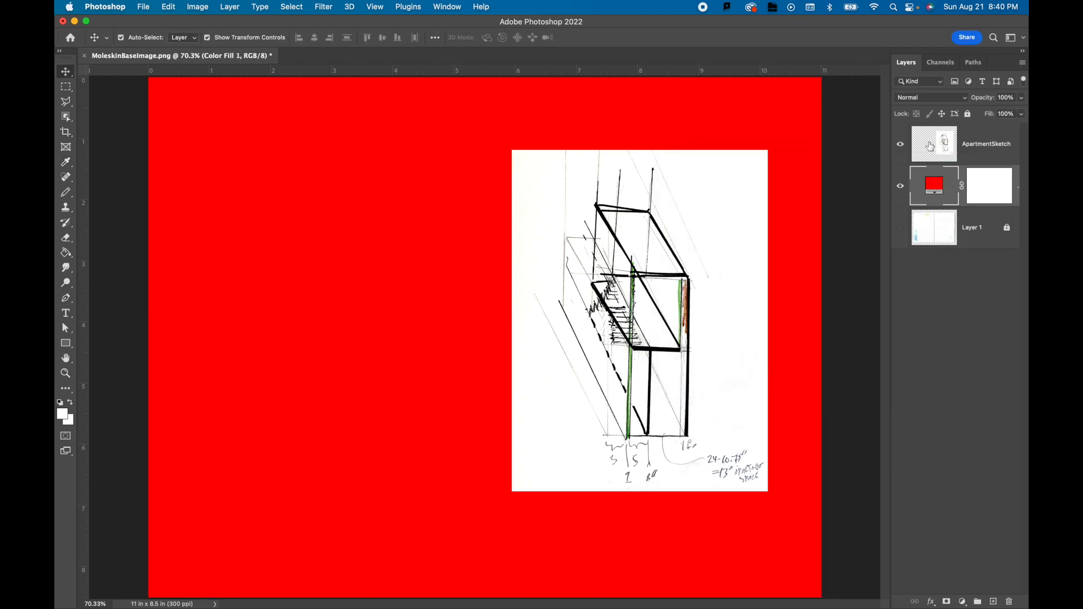
- Outline an irregular polygon at the upper right of the ApartmentSketch layer with the Polygonal Lasso and turn it into a layer mask
{"action": "left_click", "coordinate": [985, 145]}
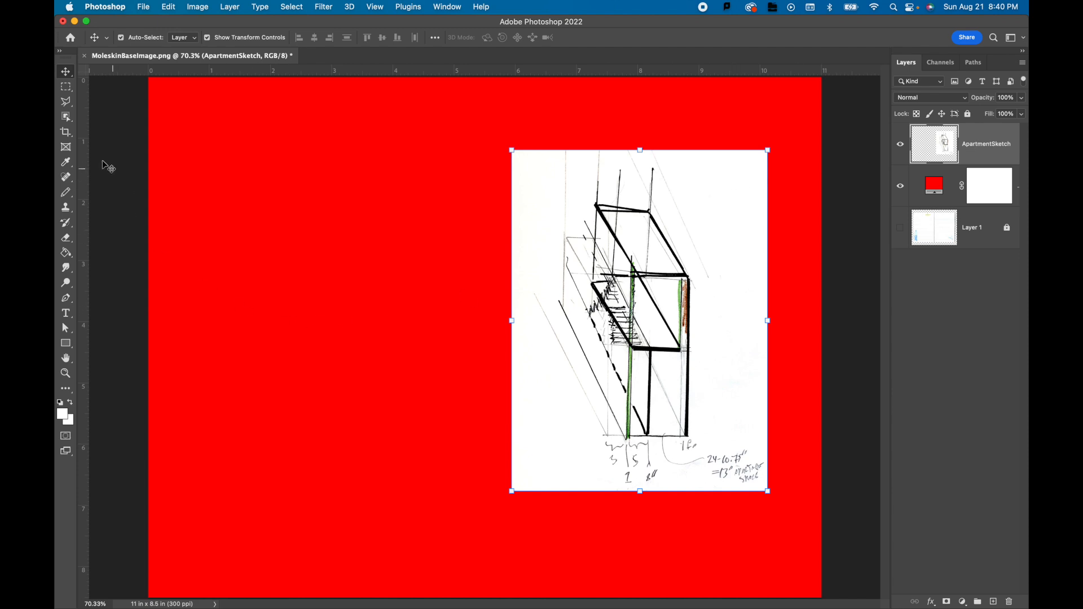
{"action": "left_click", "coordinate": [65, 101]}
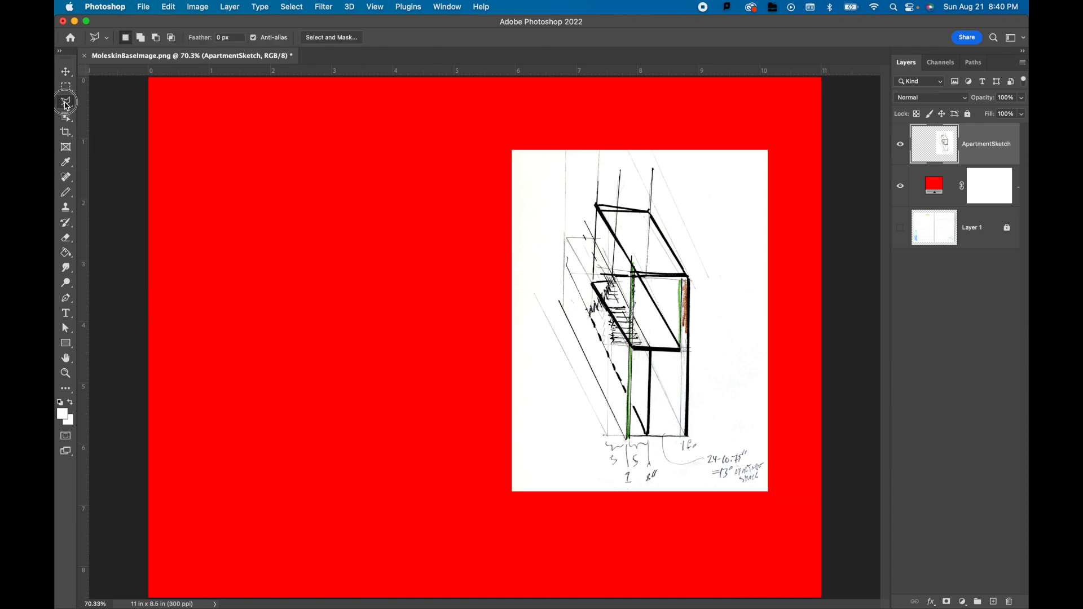
{"action": "left_click", "coordinate": [697, 179]}
{"action": "left_click", "coordinate": [728, 164]}
{"action": "left_click", "coordinate": [733, 263]}
{"action": "left_click", "coordinate": [671, 222]}
{"action": "left_click", "coordinate": [683, 209]}
{"action": "left_click", "coordinate": [654, 192]}
{"action": "left_click", "coordinate": [682, 165]}
{"action": "left_click", "coordinate": [696, 180]}
{"action": "left_click", "coordinate": [947, 602]}
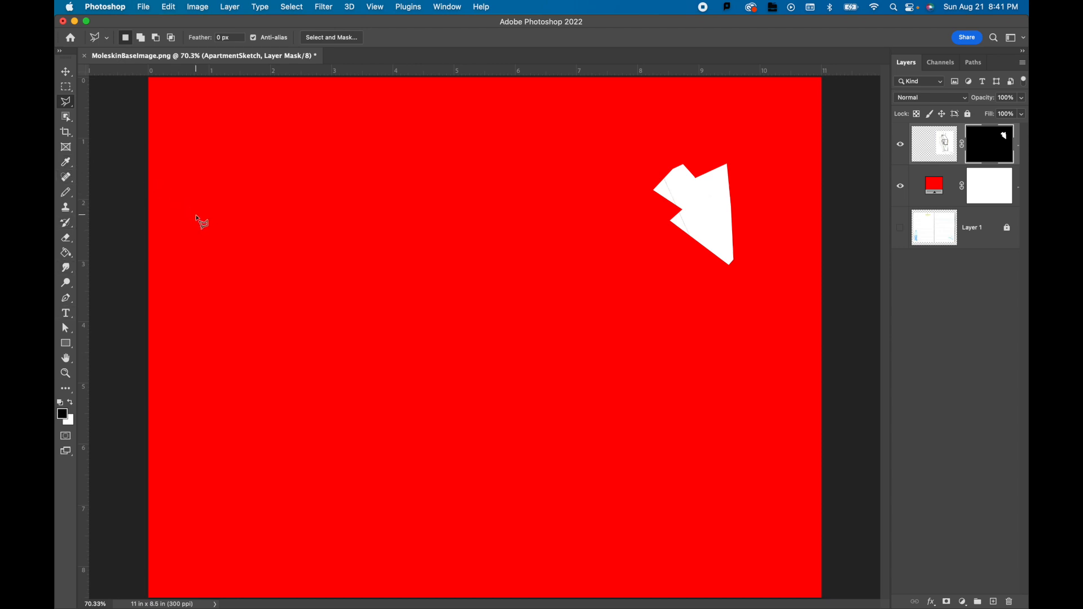
- Paint black over the white area of the ApartmentSketch layer mask with the 175 px Pencil to hide the whole sketch
{"action": "key", "text": "b"}
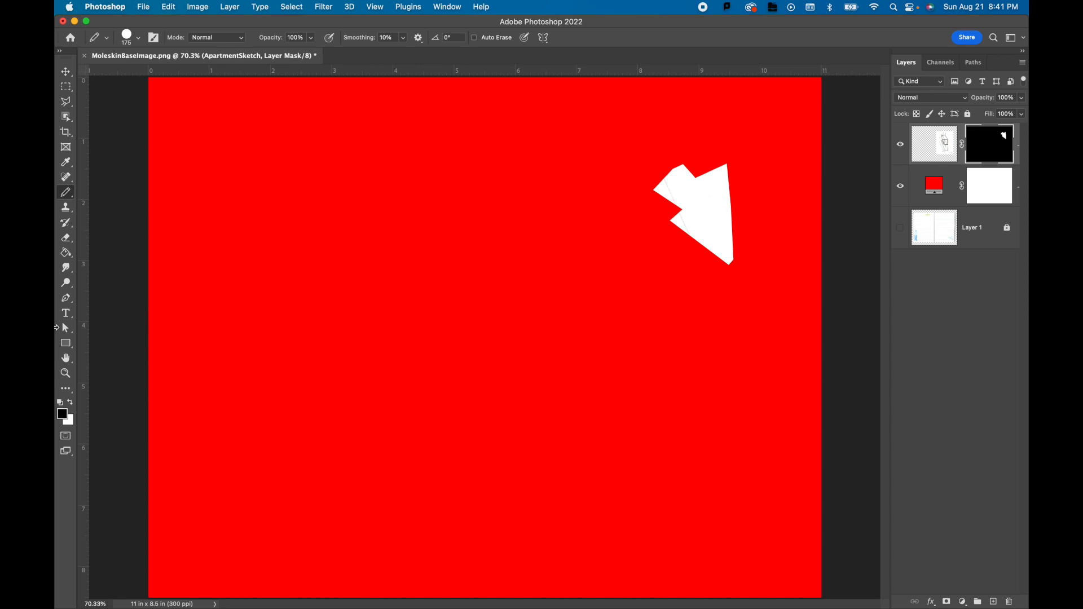
{"action": "left_click", "coordinate": [67, 414]}
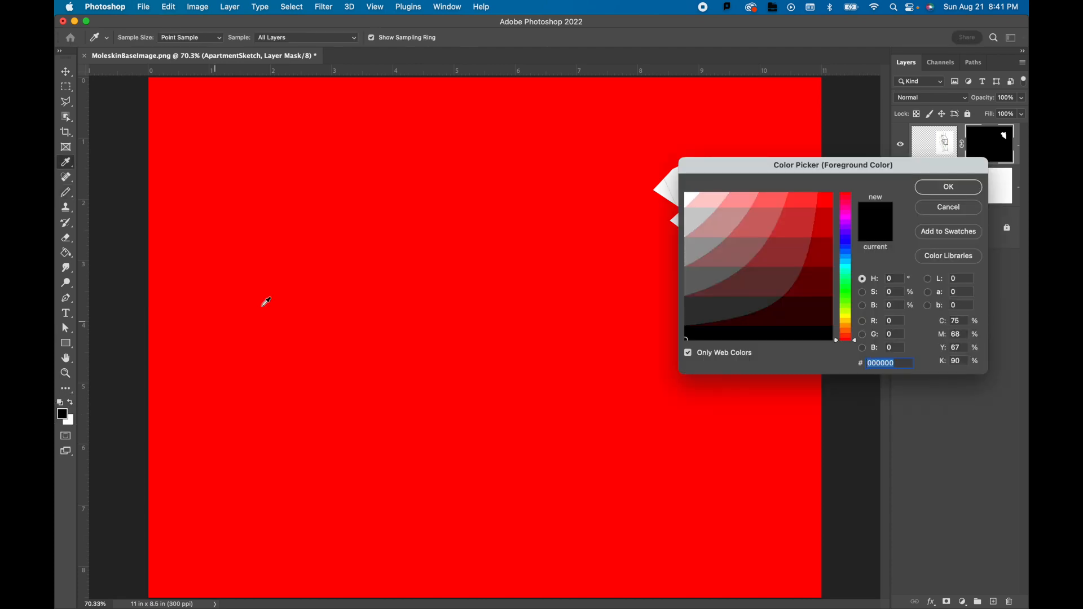
{"action": "left_click", "coordinate": [718, 338]}
{"action": "left_click", "coordinate": [943, 190]}
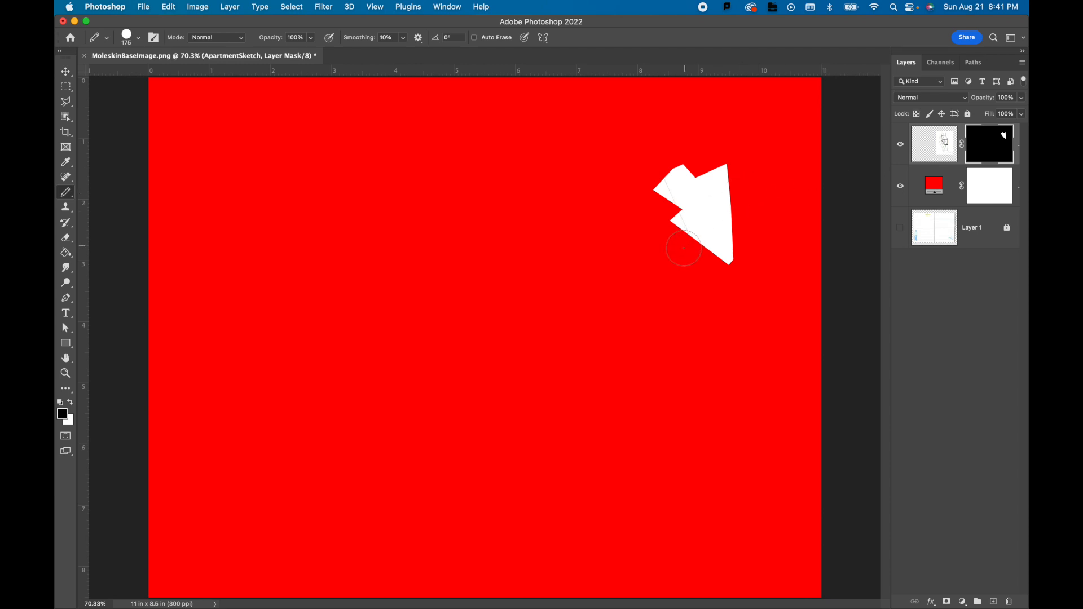
{"action": "left_click", "coordinate": [696, 226]}
{"action": "mouse_move", "coordinate": [726, 175]}
{"action": "left_mouse_down"}
{"action": "mouse_move", "coordinate": [674, 163]}
{"action": "mouse_move", "coordinate": [684, 174]}
{"action": "mouse_move", "coordinate": [641, 181]}
{"action": "left_mouse_up"}
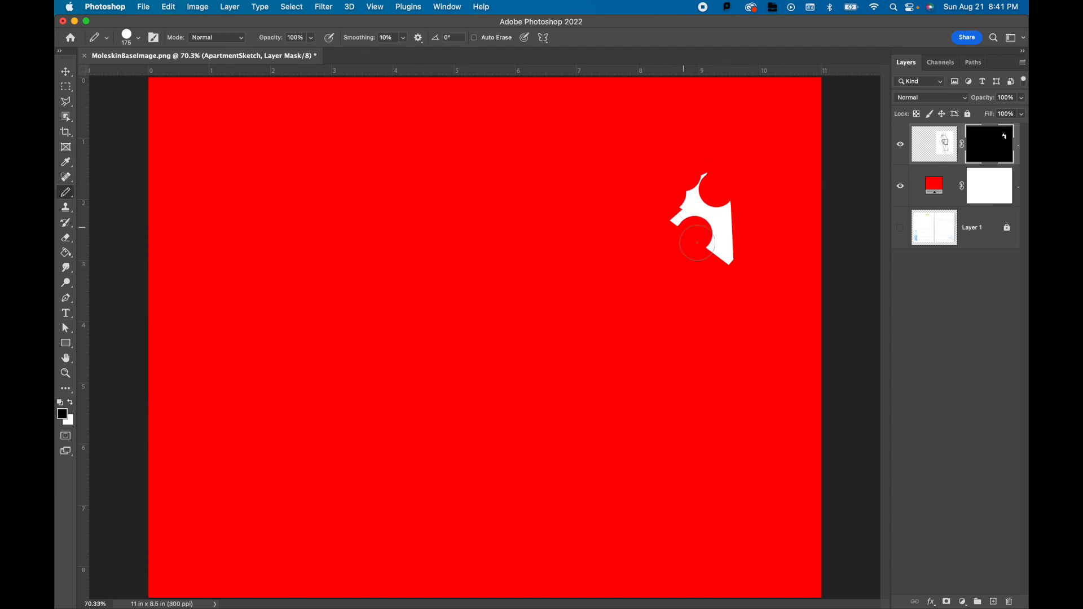
{"action": "mouse_move", "coordinate": [719, 266]}
{"action": "left_mouse_down"}
{"action": "mouse_move", "coordinate": [724, 215]}
{"action": "mouse_move", "coordinate": [749, 179]}
{"action": "mouse_move", "coordinate": [754, 229]}
{"action": "mouse_move", "coordinate": [728, 194]}
{"action": "mouse_move", "coordinate": [700, 206]}
{"action": "mouse_move", "coordinate": [730, 165]}
{"action": "mouse_move", "coordinate": [688, 216]}
{"action": "mouse_move", "coordinate": [716, 256]}
{"action": "mouse_move", "coordinate": [699, 215]}
{"action": "left_mouse_up"}
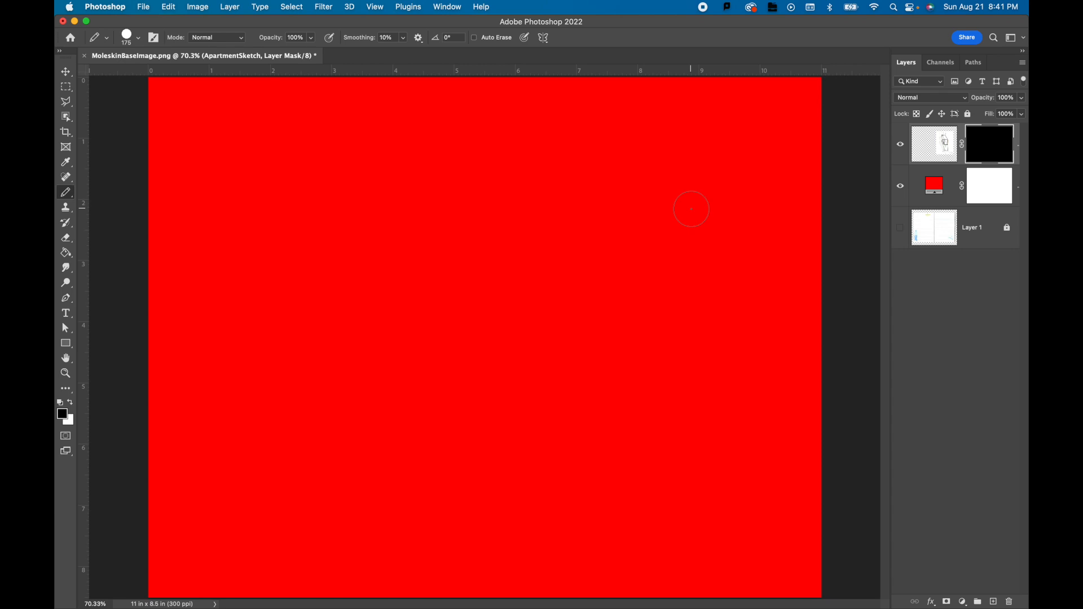
- Set the foreground color to ffcccc and paint loose strokes on the ApartmentSketch mask to partially reveal the sketch
{"action": "left_click", "coordinate": [63, 416]}
{"action": "left_click", "coordinate": [694, 198]}
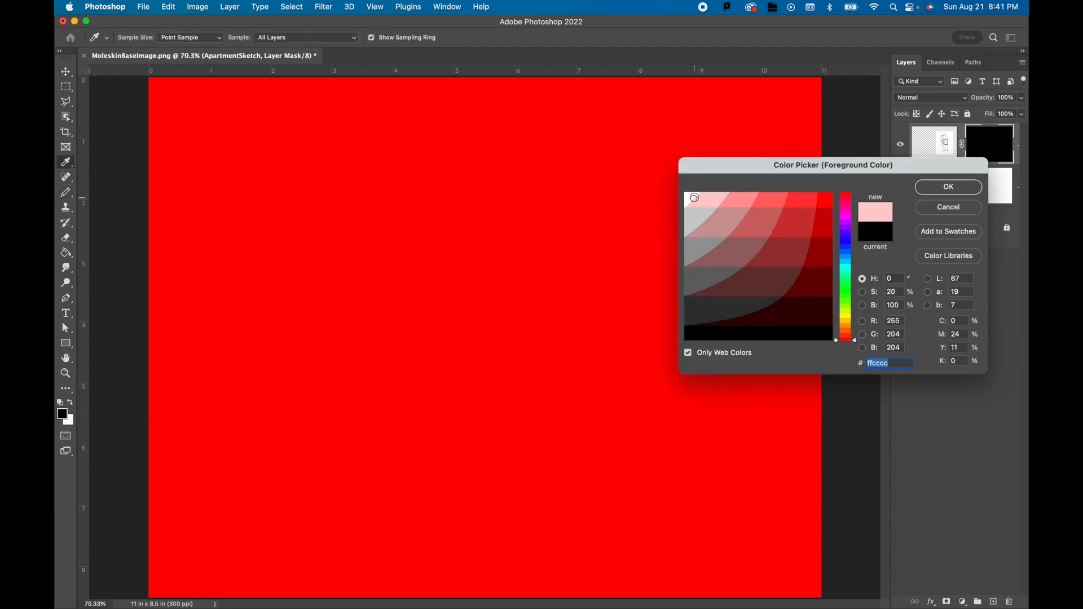
{"action": "left_click", "coordinate": [948, 187]}
{"action": "mouse_move", "coordinate": [727, 199]}
{"action": "left_mouse_down"}
{"action": "mouse_move", "coordinate": [553, 305]}
{"action": "mouse_move", "coordinate": [467, 159]}
{"action": "mouse_move", "coordinate": [580, 428]}
{"action": "mouse_move", "coordinate": [555, 297]}
{"action": "mouse_move", "coordinate": [635, 299]}
{"action": "mouse_move", "coordinate": [671, 285]}
{"action": "left_mouse_up"}
{"action": "mouse_move", "coordinate": [737, 246]}
{"action": "left_mouse_down"}
{"action": "mouse_move", "coordinate": [698, 270]}
{"action": "mouse_move", "coordinate": [594, 277]}
{"action": "mouse_move", "coordinate": [608, 289]}
{"action": "mouse_move", "coordinate": [601, 217]}
{"action": "mouse_move", "coordinate": [665, 173]}
{"action": "mouse_move", "coordinate": [689, 281]}
{"action": "mouse_move", "coordinate": [715, 294]}
{"action": "mouse_move", "coordinate": [612, 266]}
{"action": "mouse_move", "coordinate": [703, 314]}
{"action": "mouse_move", "coordinate": [642, 232]}
{"action": "mouse_move", "coordinate": [739, 276]}
{"action": "left_mouse_up"}
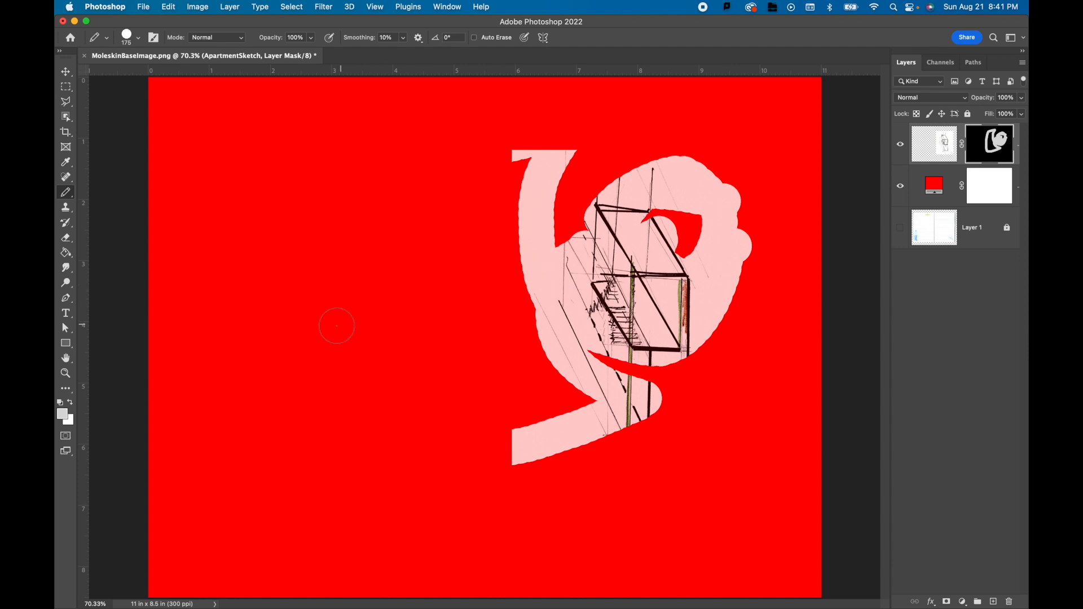
- Set the foreground color to ffffff and paint over the upper part of the ApartmentSketch mask to fully reveal the sketch there
{"action": "left_click", "coordinate": [68, 417]}
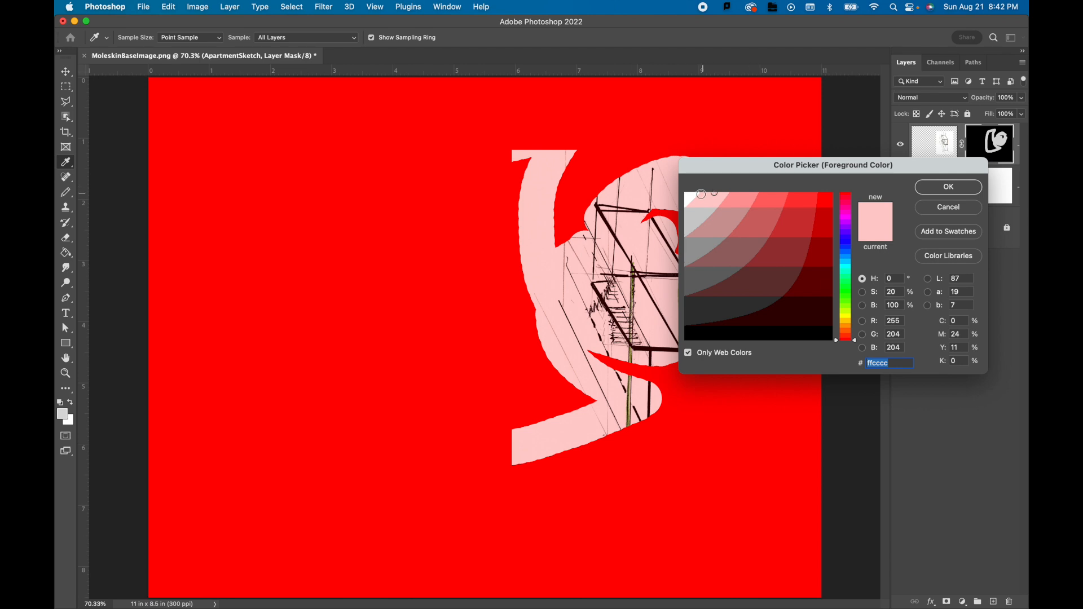
{"action": "left_click", "coordinate": [689, 195]}
{"action": "left_click", "coordinate": [948, 187]}
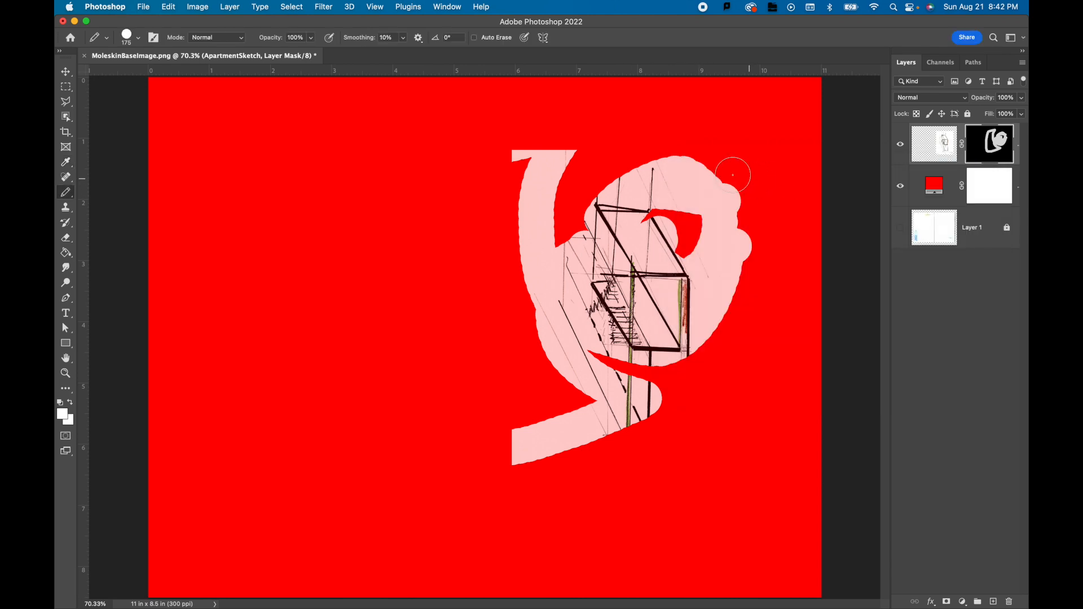
{"action": "mouse_move", "coordinate": [719, 172]}
{"action": "left_mouse_down"}
{"action": "mouse_move", "coordinate": [629, 194]}
{"action": "mouse_move", "coordinate": [679, 179]}
{"action": "mouse_move", "coordinate": [674, 212]}
{"action": "mouse_move", "coordinate": [680, 200]}
{"action": "mouse_move", "coordinate": [649, 237]}
{"action": "mouse_move", "coordinate": [620, 184]}
{"action": "mouse_move", "coordinate": [570, 195]}
{"action": "mouse_move", "coordinate": [609, 149]}
{"action": "mouse_move", "coordinate": [541, 152]}
{"action": "mouse_move", "coordinate": [528, 170]}
{"action": "mouse_move", "coordinate": [612, 162]}
{"action": "mouse_move", "coordinate": [545, 186]}
{"action": "mouse_move", "coordinate": [518, 179]}
{"action": "mouse_move", "coordinate": [558, 204]}
{"action": "mouse_move", "coordinate": [645, 195]}
{"action": "mouse_move", "coordinate": [585, 226]}
{"action": "mouse_move", "coordinate": [514, 230]}
{"action": "mouse_move", "coordinate": [533, 257]}
{"action": "mouse_move", "coordinate": [649, 207]}
{"action": "mouse_move", "coordinate": [629, 192]}
{"action": "mouse_move", "coordinate": [568, 243]}
{"action": "mouse_move", "coordinate": [705, 224]}
{"action": "mouse_move", "coordinate": [694, 246]}
{"action": "mouse_move", "coordinate": [716, 219]}
{"action": "mouse_move", "coordinate": [649, 268]}
{"action": "left_mouse_up"}
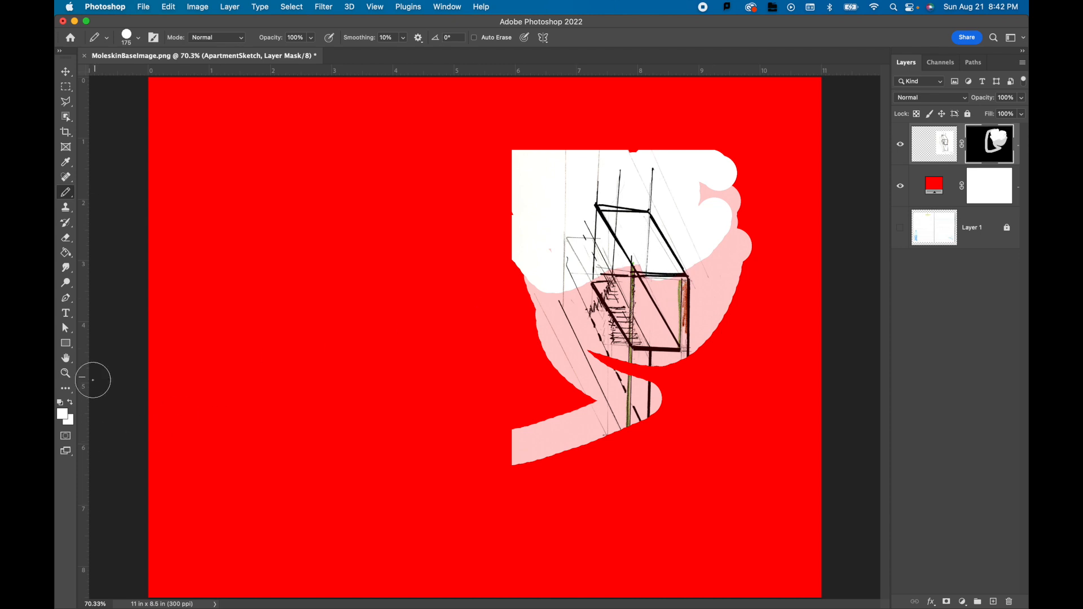
- Set the foreground color to mid-gray 999999 and paint across the middle of the ApartmentSketch mask to make the sketch semi-transparent there
{"action": "left_click", "coordinate": [66, 418]}
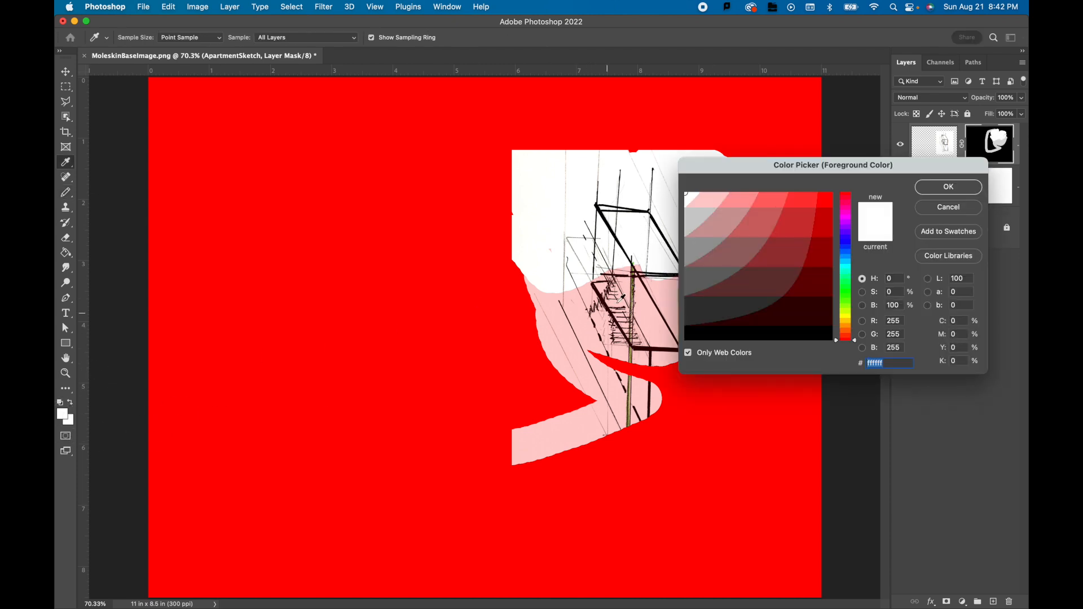
{"action": "left_click", "coordinate": [694, 251]}
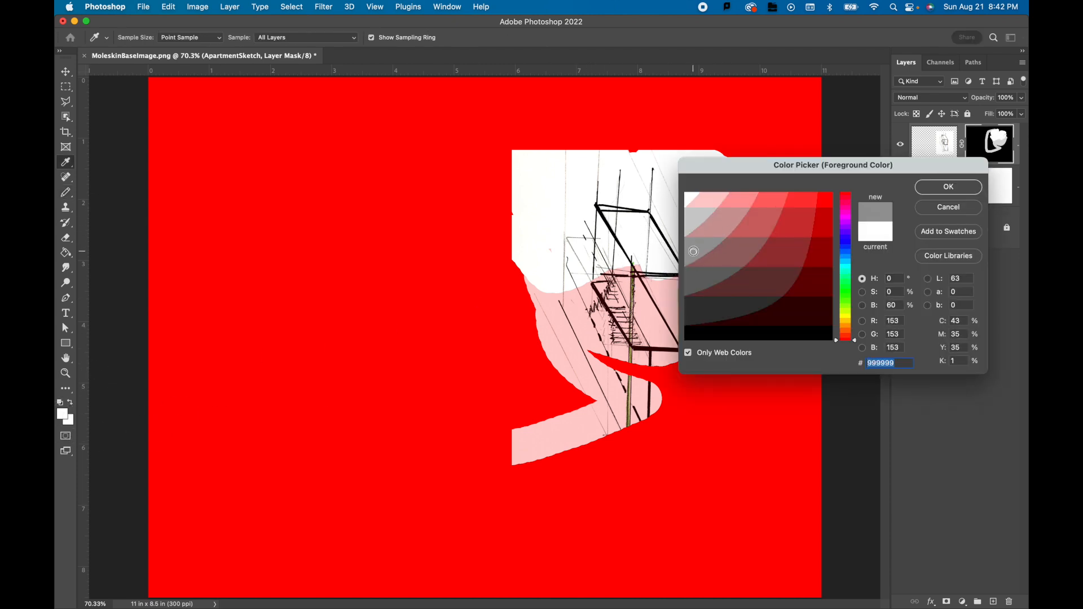
{"action": "left_click", "coordinate": [949, 186]}
{"action": "mouse_move", "coordinate": [657, 262]}
{"action": "left_mouse_down"}
{"action": "mouse_move", "coordinate": [600, 309]}
{"action": "mouse_move", "coordinate": [654, 257]}
{"action": "mouse_move", "coordinate": [613, 269]}
{"action": "mouse_move", "coordinate": [580, 304]}
{"action": "mouse_move", "coordinate": [715, 233]}
{"action": "mouse_move", "coordinate": [633, 331]}
{"action": "mouse_move", "coordinate": [681, 309]}
{"action": "mouse_move", "coordinate": [728, 250]}
{"action": "mouse_move", "coordinate": [737, 283]}
{"action": "mouse_move", "coordinate": [697, 281]}
{"action": "mouse_move", "coordinate": [626, 304]}
{"action": "mouse_move", "coordinate": [585, 282]}
{"action": "left_mouse_up"}
{"action": "mouse_move", "coordinate": [609, 247]}
{"action": "left_mouse_down"}
{"action": "mouse_move", "coordinate": [660, 244]}
{"action": "mouse_move", "coordinate": [601, 255]}
{"action": "mouse_move", "coordinate": [556, 265]}
{"action": "left_mouse_up"}
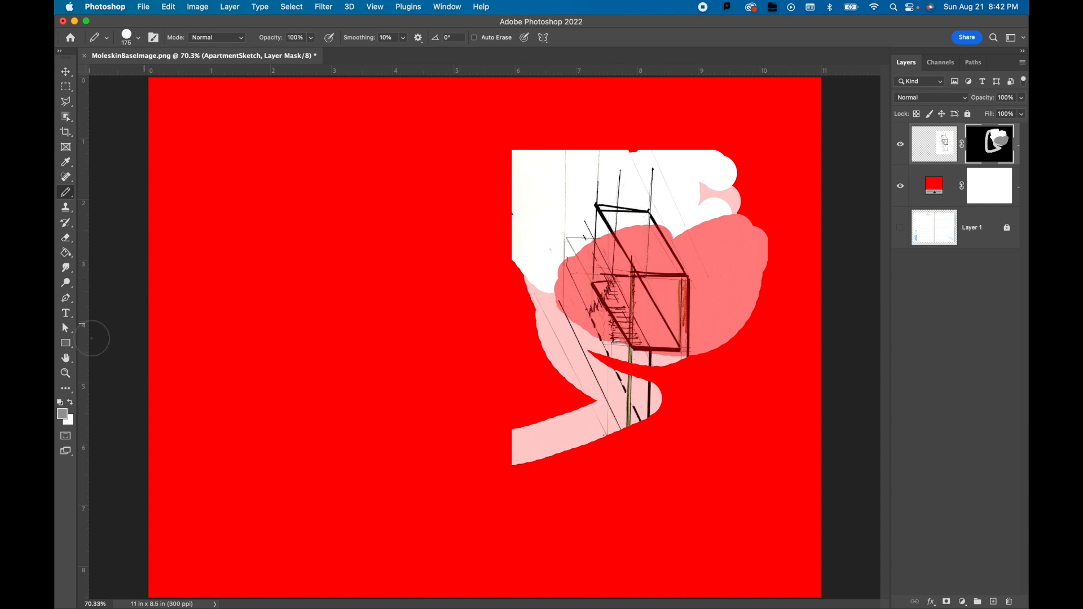
- Delete the layer mask from the ApartmentSketch layer
{"action": "right_click", "coordinate": [1002, 155]}
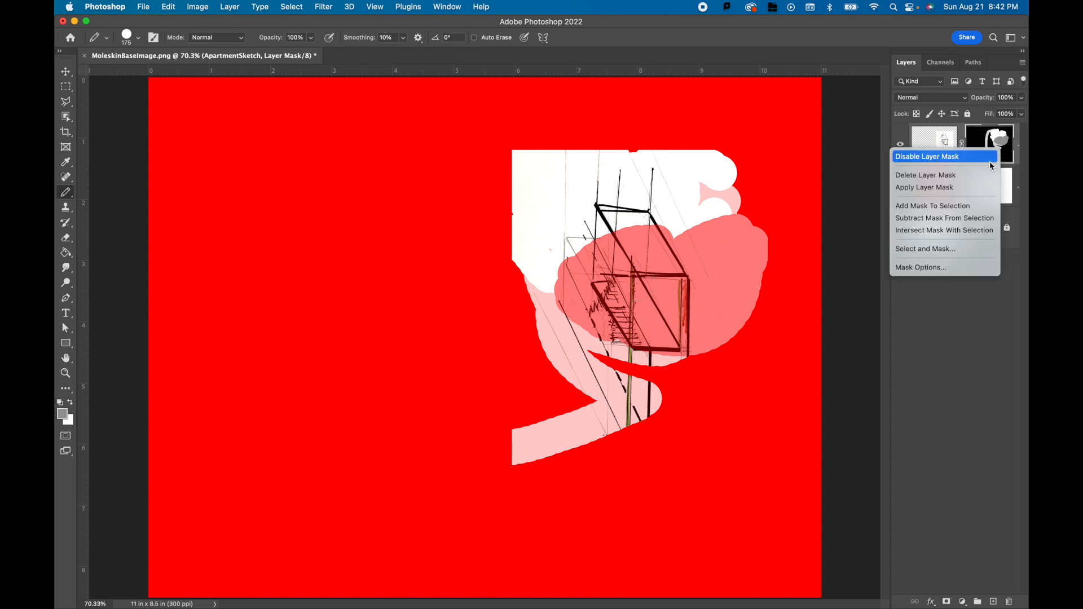
{"action": "left_click", "coordinate": [975, 175]}
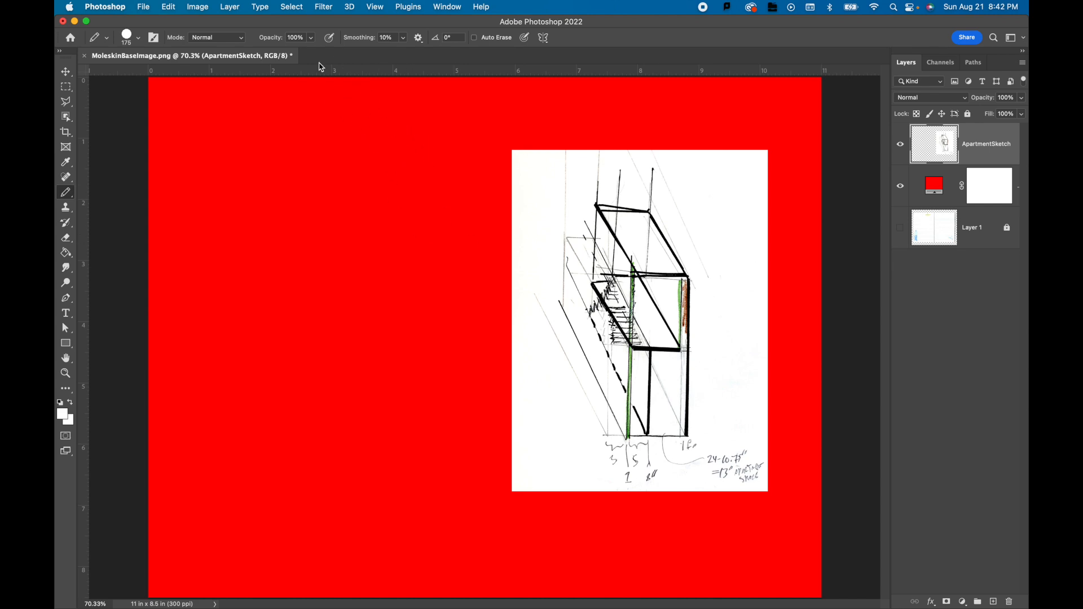
{"action": "left_click", "coordinate": [293, 8]}
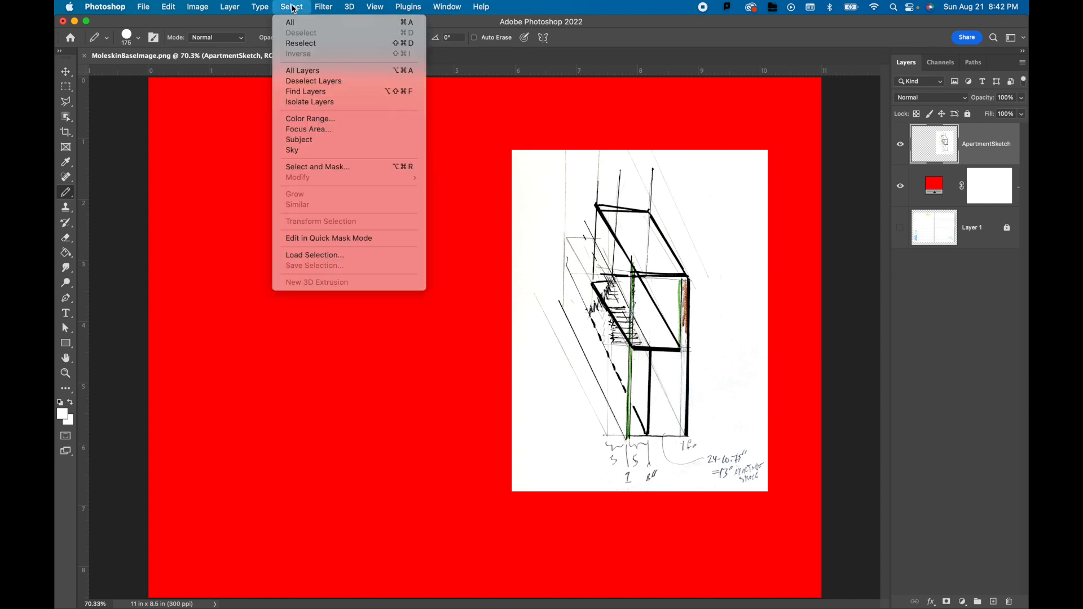
{"action": "left_click", "coordinate": [291, 119]}
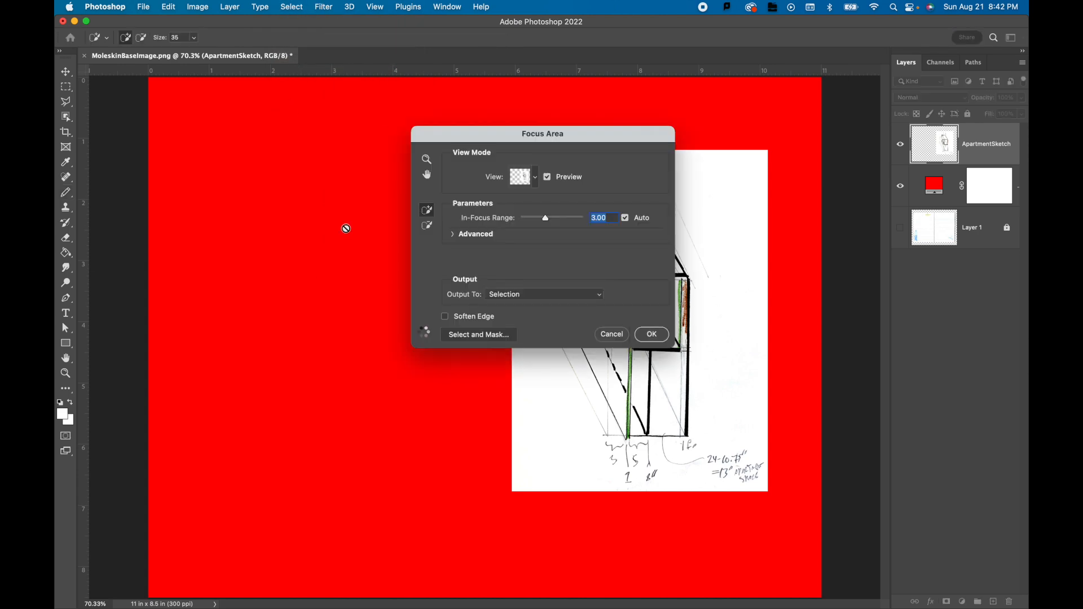
{"action": "left_click", "coordinate": [611, 335]}
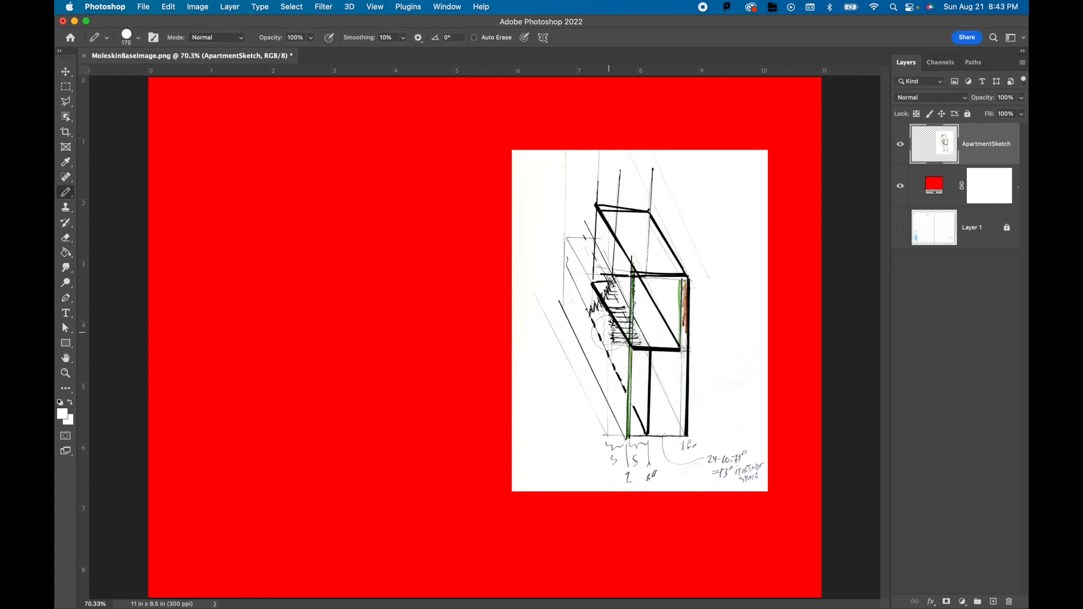
- Select the white background of the ApartmentSketch layer with Color Range, using sampled colors and a fuzziness of 53
{"action": "left_click", "coordinate": [293, 7]}
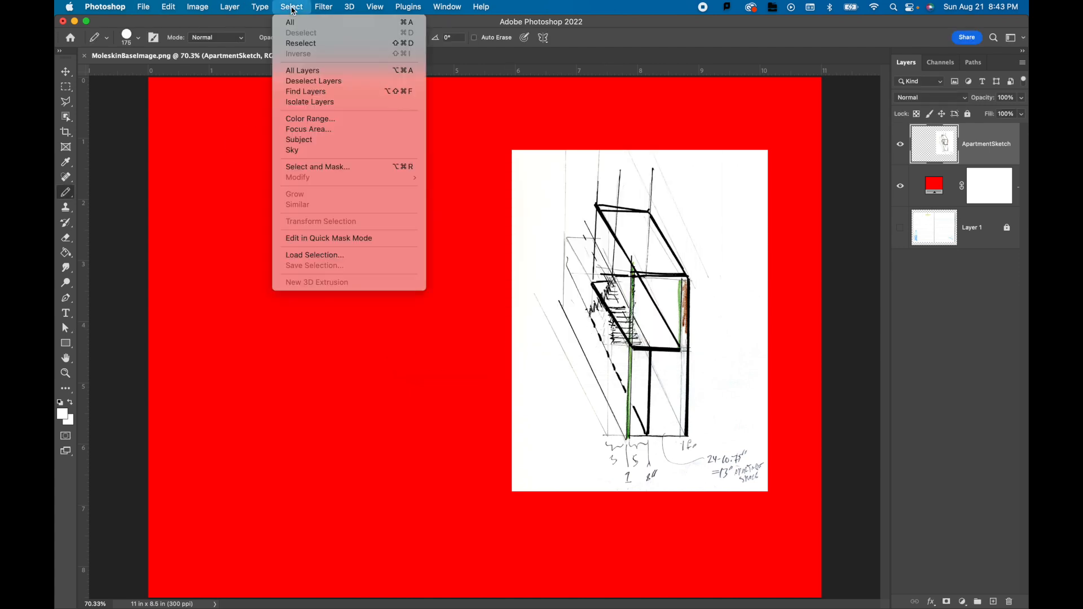
{"action": "left_click", "coordinate": [309, 119]}
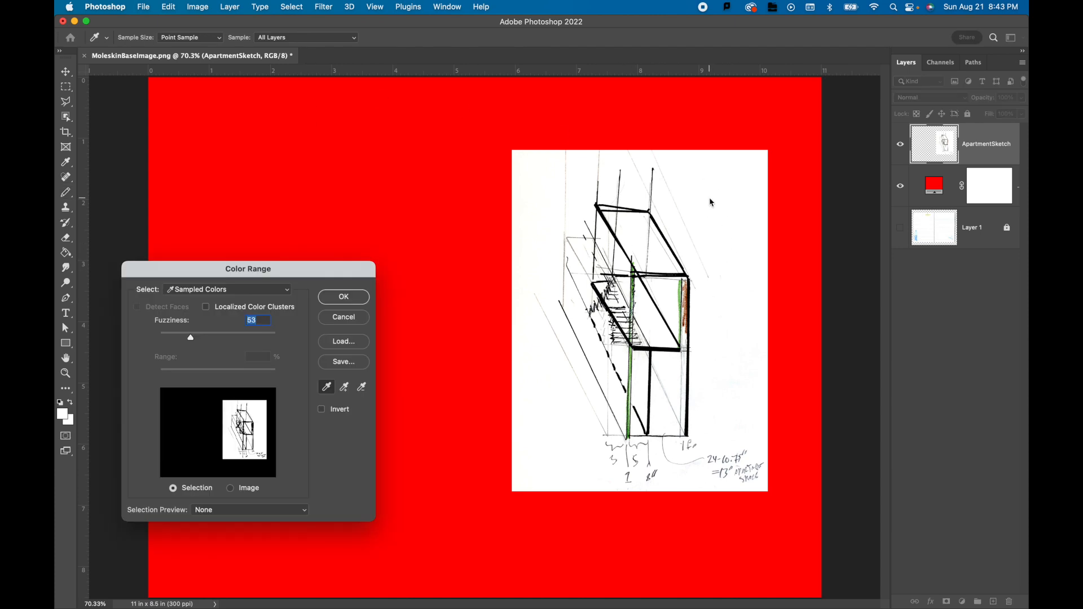
{"action": "left_click", "coordinate": [361, 298]}
{"action": "key", "text": "b"}
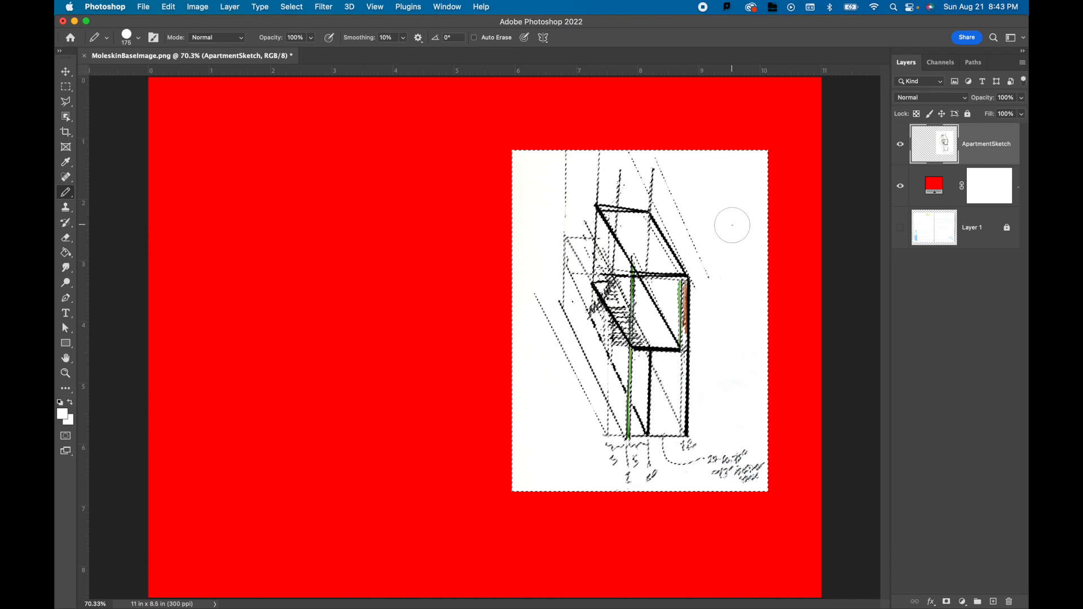
- Invert the white-background selection and add it as a layer mask on ApartmentSketch so only the drawn lines show
{"action": "left_click", "coordinate": [947, 602]}
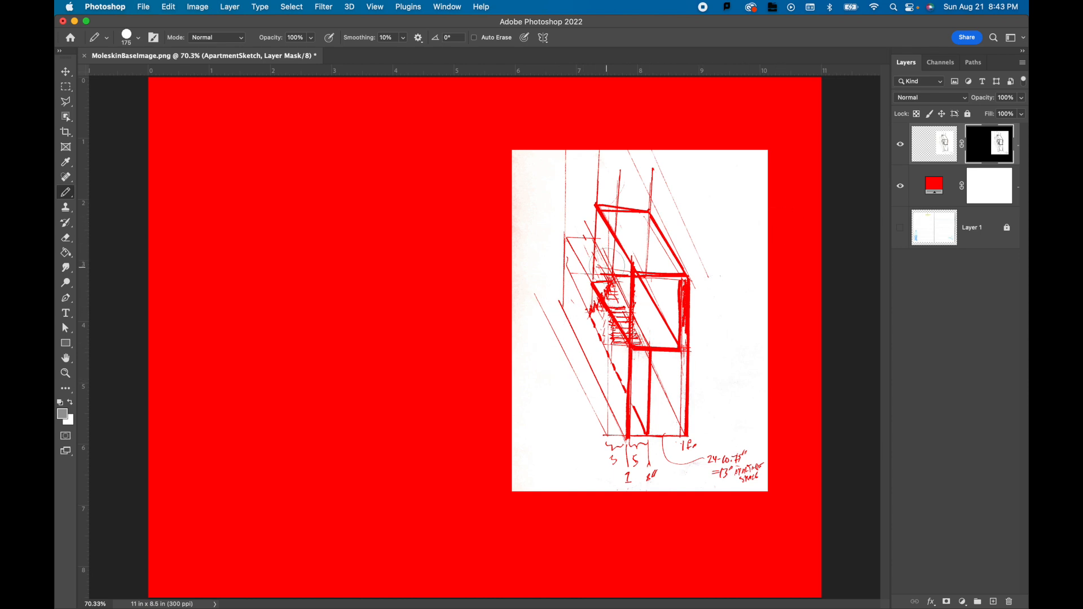
{"action": "key", "text": "super+z"}
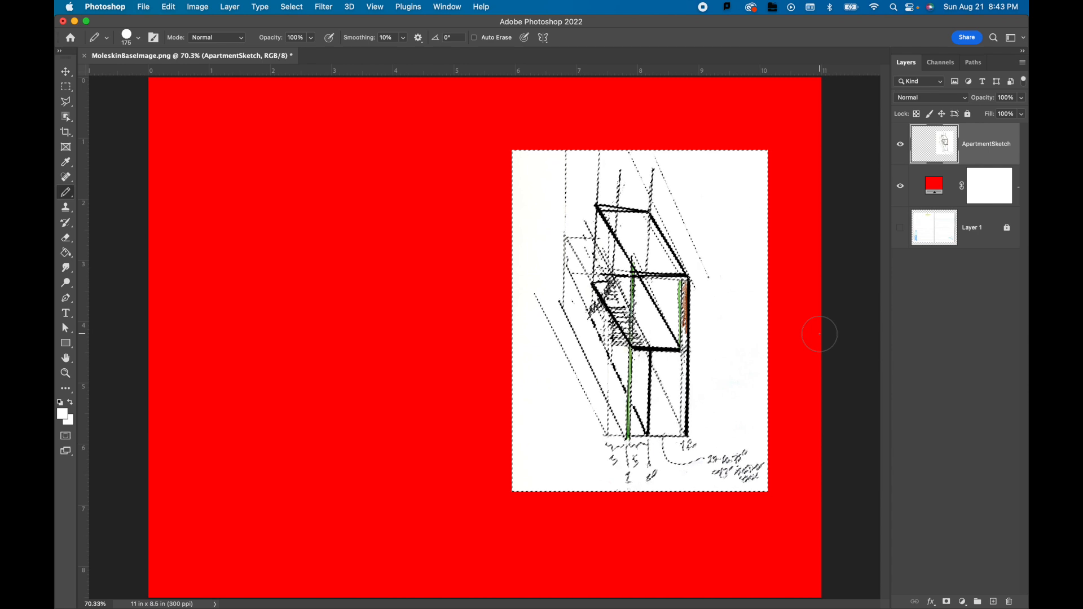
{"action": "key", "text": "super+shift+i"}
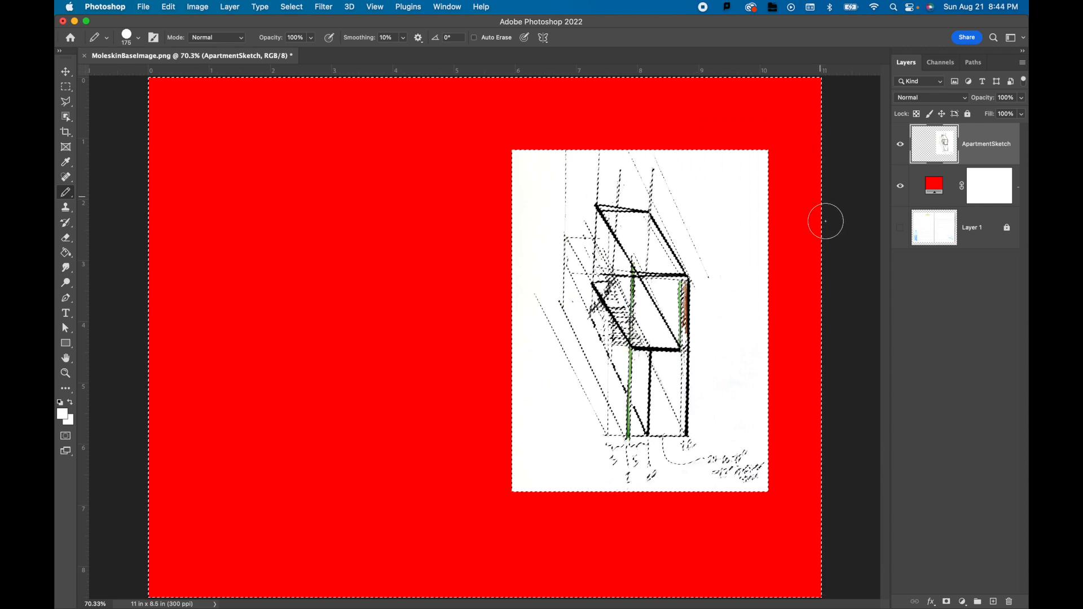
{"action": "left_click", "coordinate": [948, 602]}
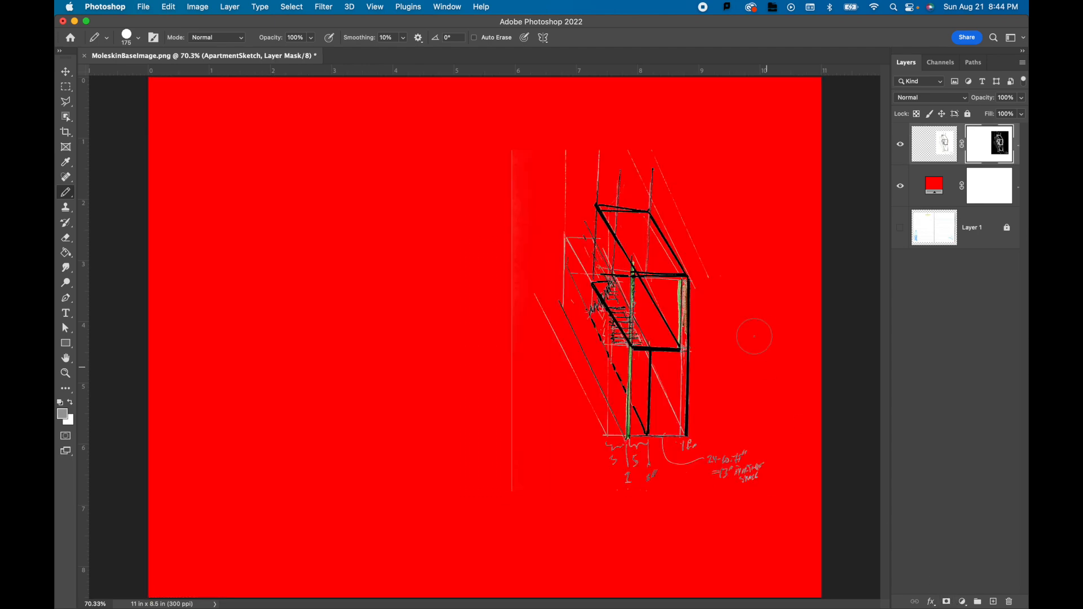
- Hide the red color fill layer and show Layer 1 with the notebook page
{"action": "left_click", "coordinate": [901, 187]}
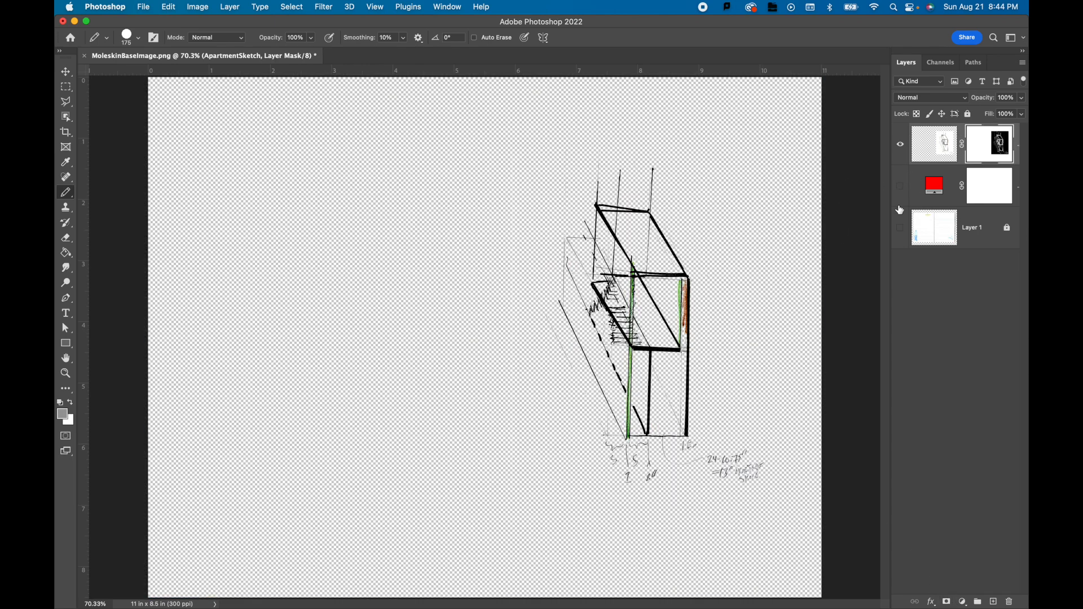
{"action": "left_click", "coordinate": [902, 231]}
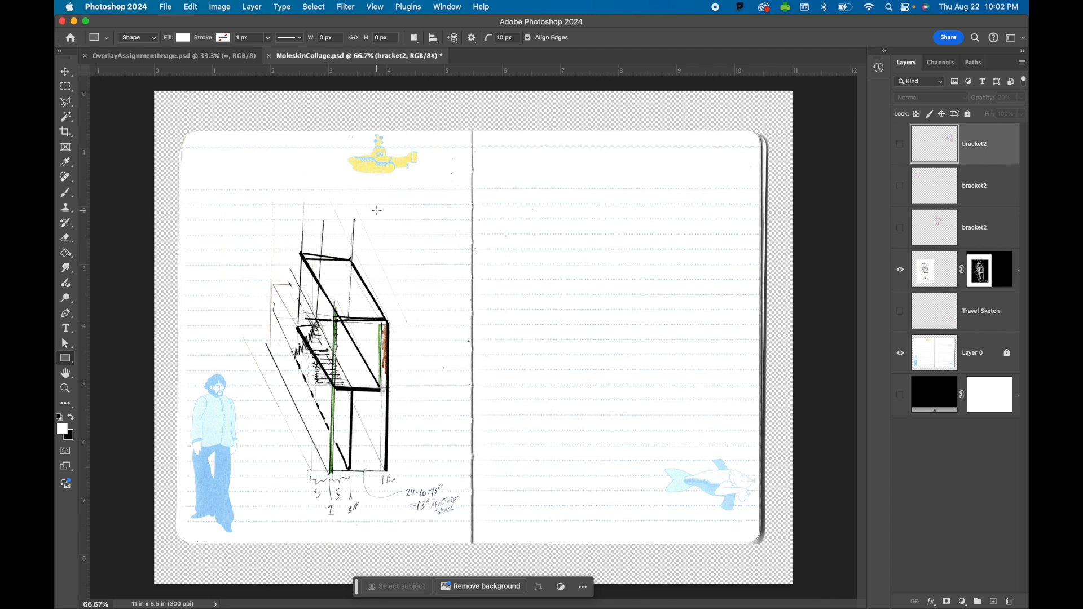
- Place ApartmentSketch.png as an embedded image in MoleskinCollage.psd, scaled to about 16.6% and positioned on the notebook's right page
{"action": "left_click", "coordinate": [165, 7]}
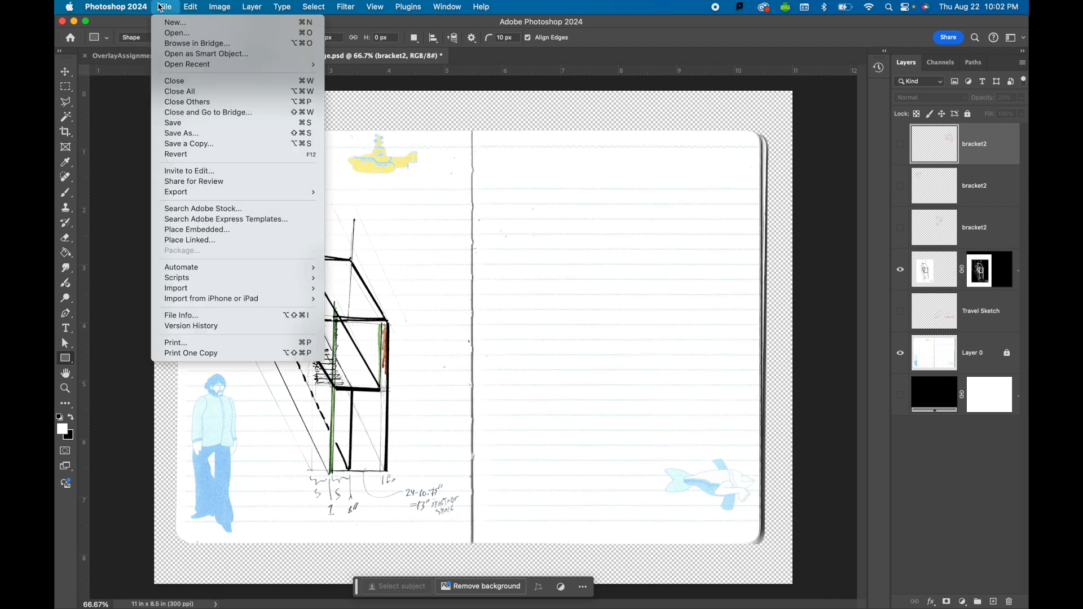
{"action": "left_click", "coordinate": [209, 227]}
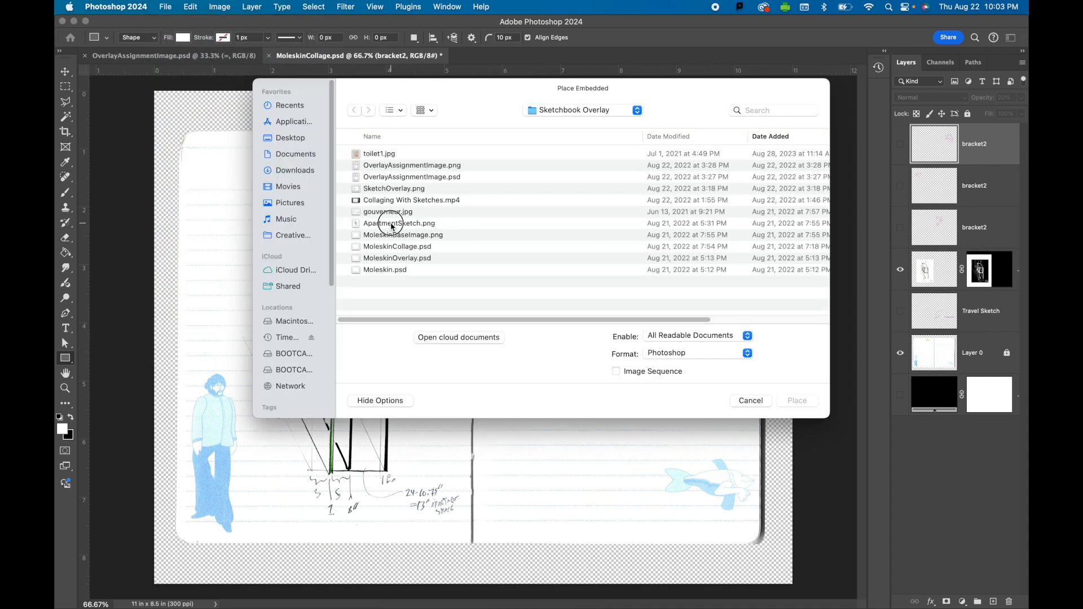
{"action": "left_click", "coordinate": [397, 225]}
{"action": "left_click", "coordinate": [797, 401]}
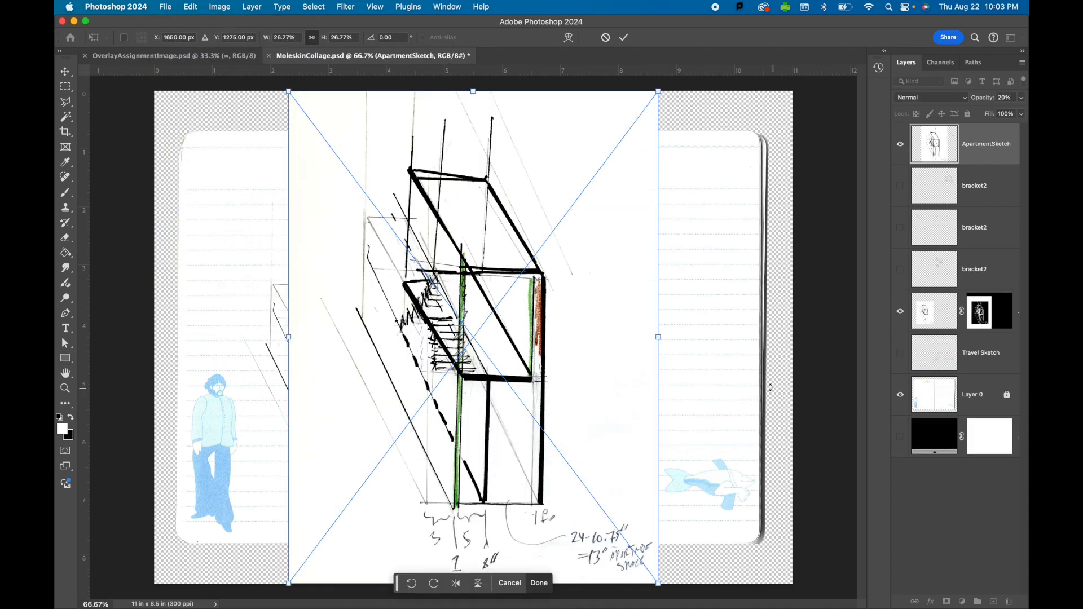
{"action": "left_click_drag", "start_coordinate": [289, 92], "coordinate": [430, 276]}
{"action": "left_click_drag", "start_coordinate": [505, 401], "coordinate": [586, 317]}
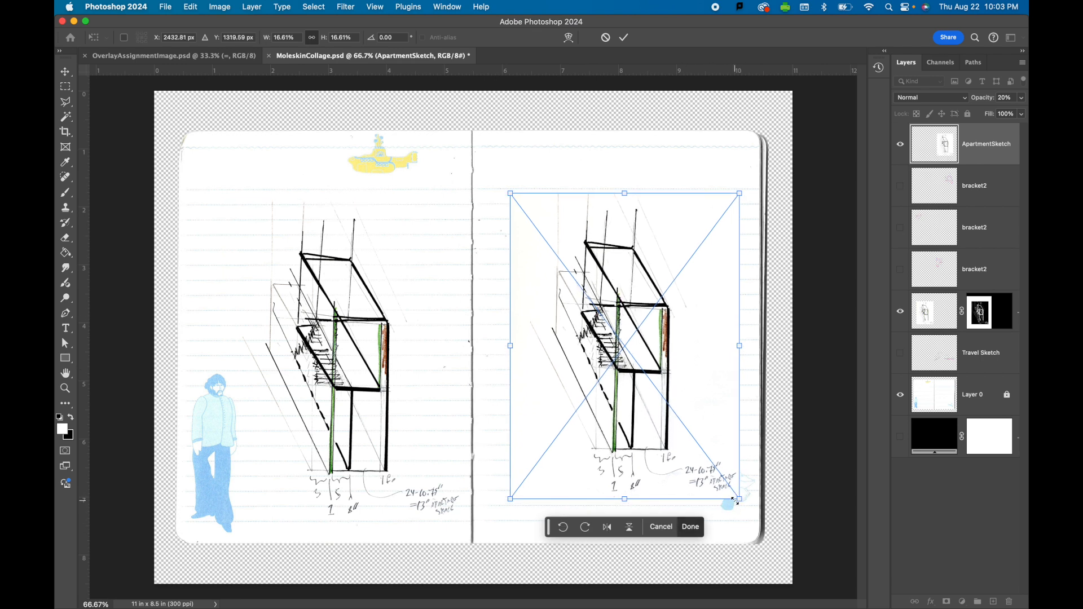
{"action": "left_click", "coordinate": [690, 527]}
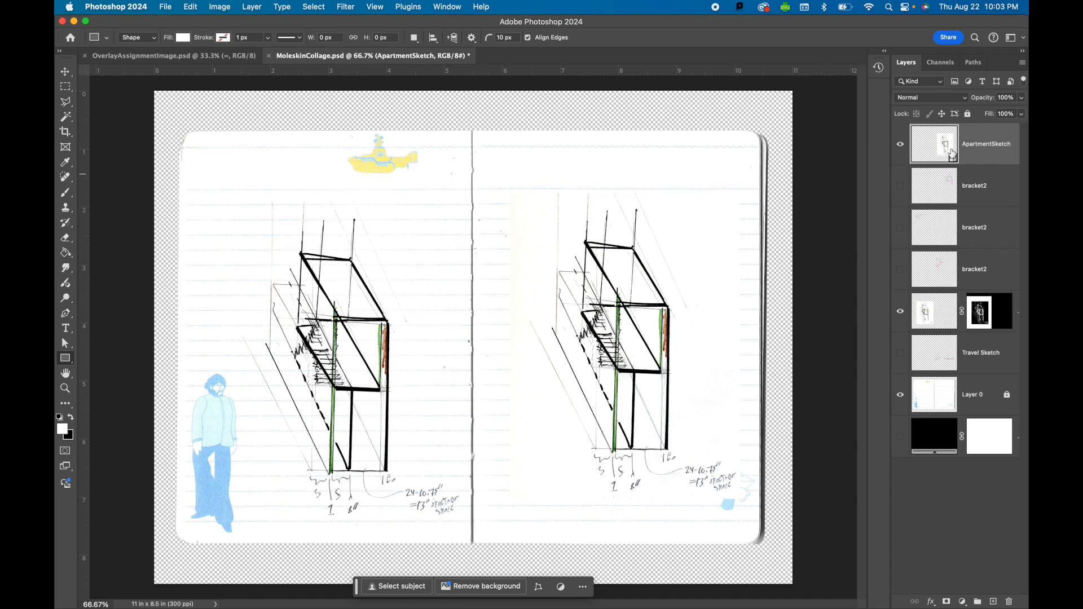
{"action": "left_click", "coordinate": [976, 190]}
{"action": "left_click", "coordinate": [989, 228]}
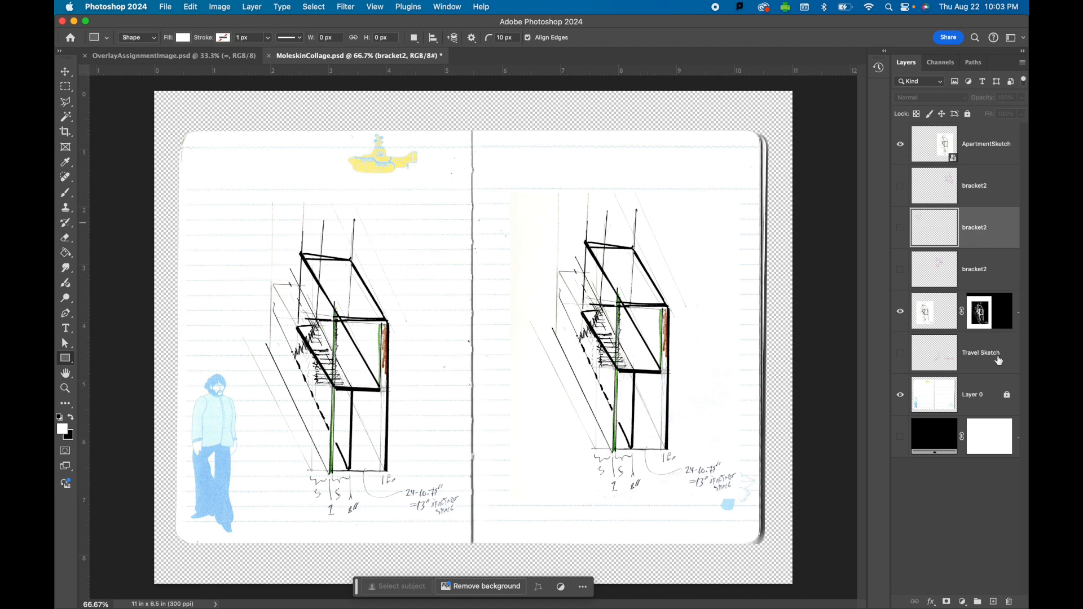
{"action": "left_click", "coordinate": [996, 360]}
{"action": "left_click", "coordinate": [974, 147]}
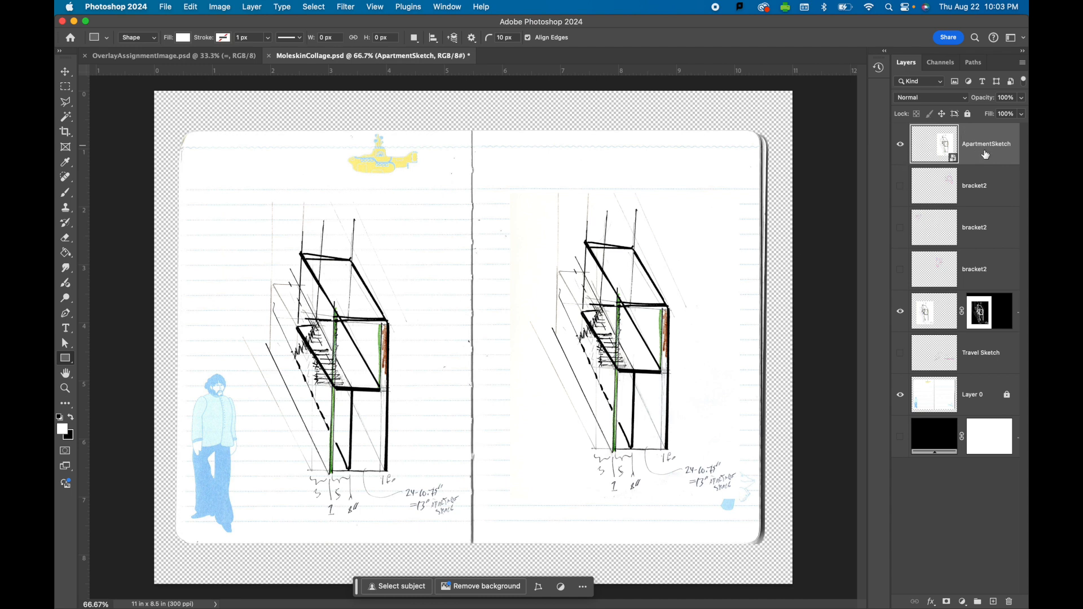
- Try the Darken blend mode on the placed ApartmentSketch layer, then return it to Normal for comparison
{"action": "left_click", "coordinate": [960, 99]}
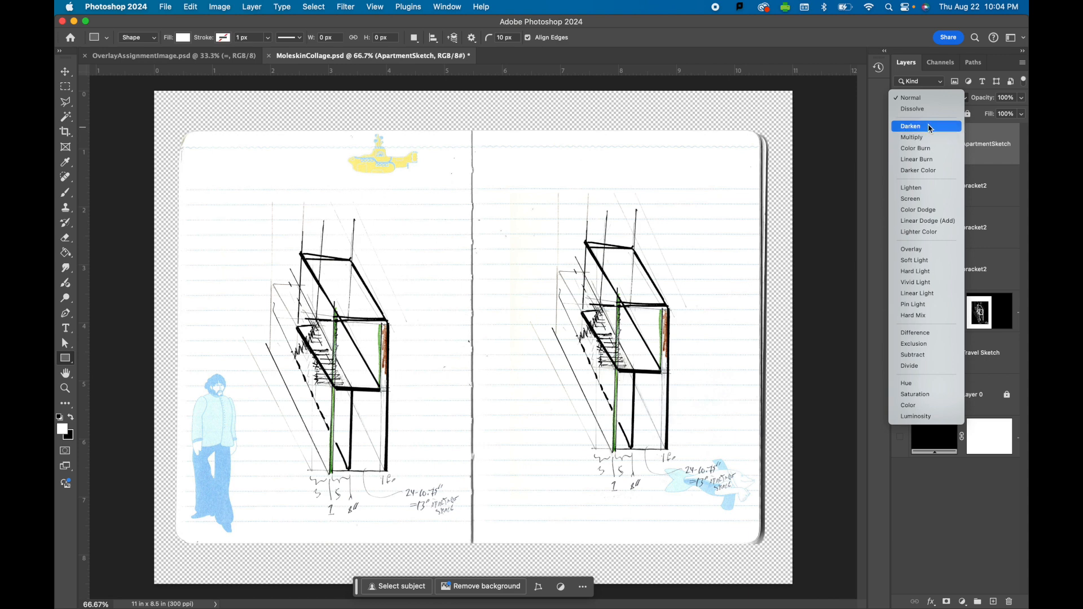
{"action": "left_click", "coordinate": [929, 126]}
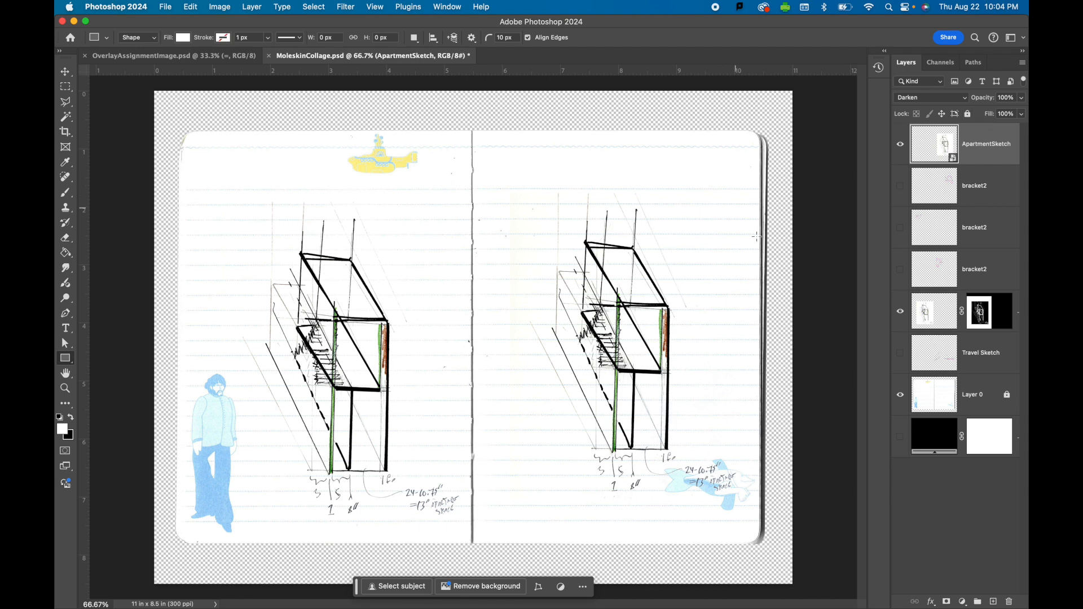
{"action": "left_click", "coordinate": [969, 102]}
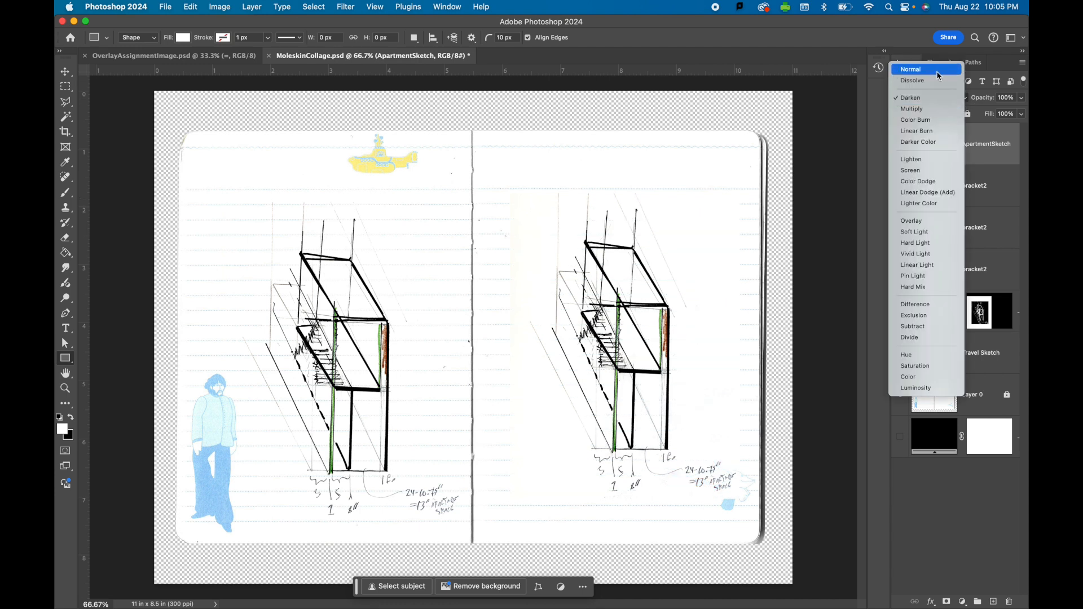
{"action": "left_click", "coordinate": [936, 71]}
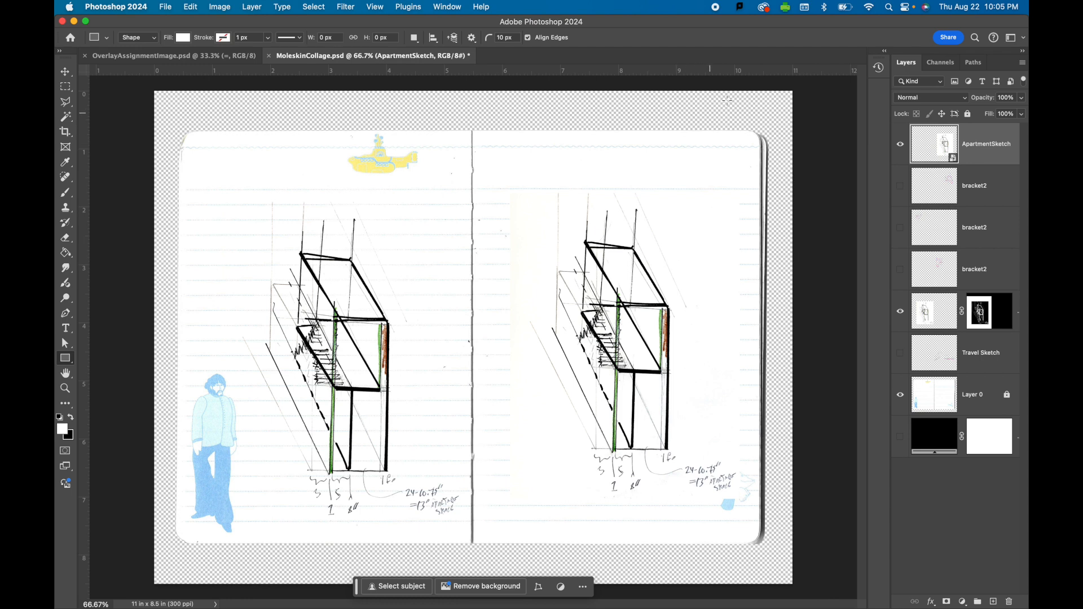
- Try the Exclusion blend mode on the placed ApartmentSketch layer and set it back to Normal
{"action": "left_click", "coordinate": [962, 102]}
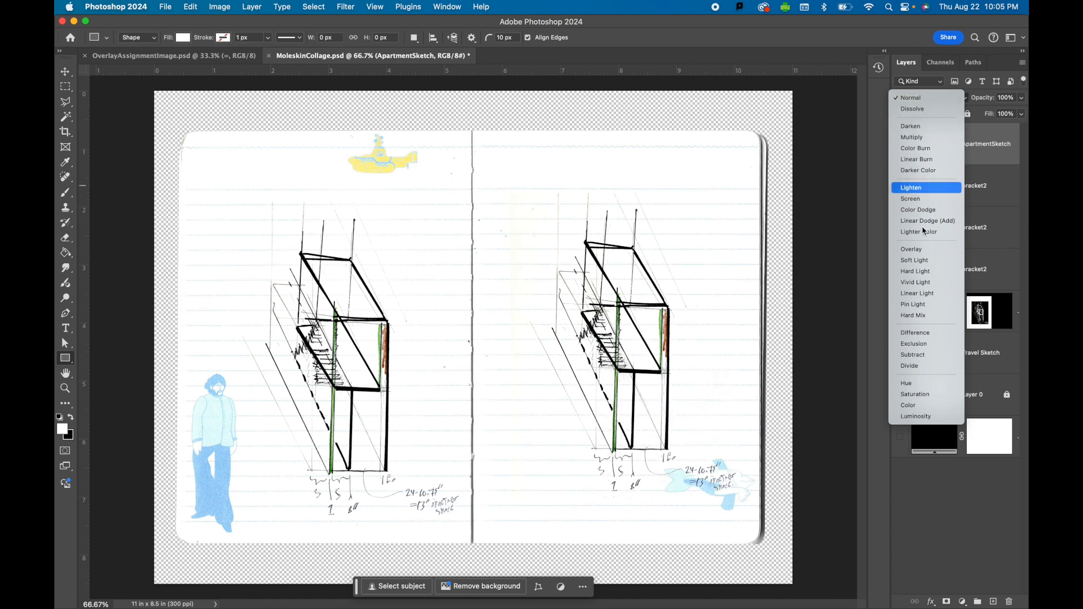
{"action": "left_click", "coordinate": [910, 344]}
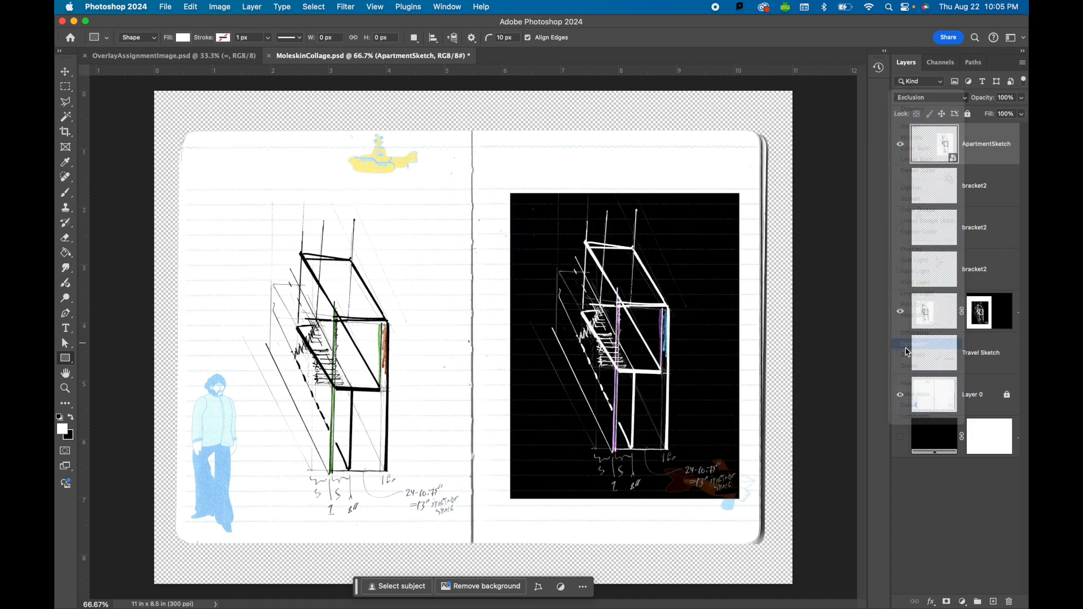
{"action": "left_click", "coordinate": [955, 99]}
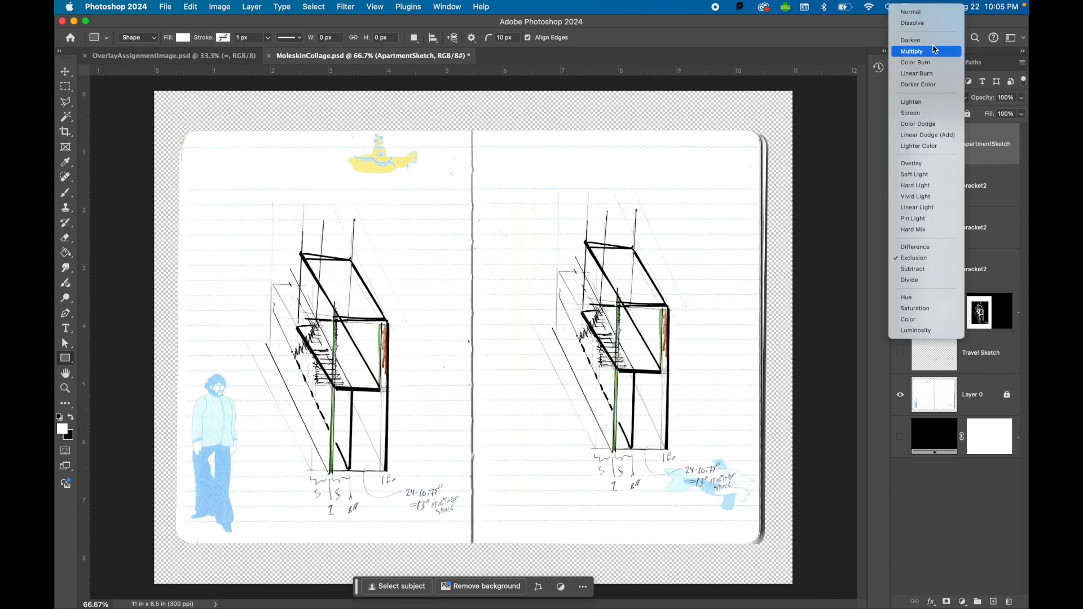
{"action": "left_click", "coordinate": [912, 13]}
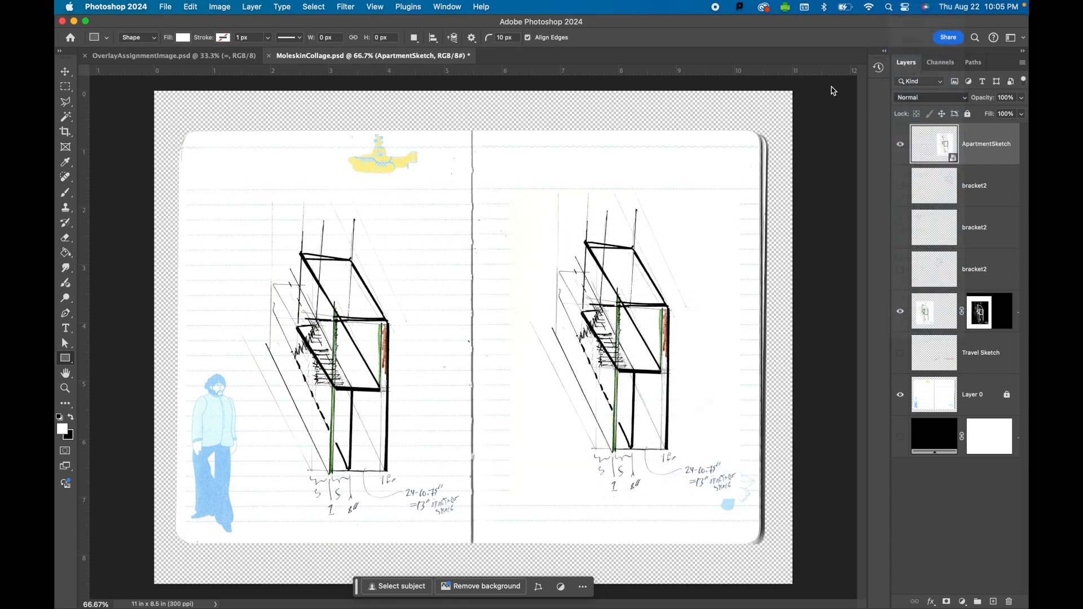
- Set the blend mode of the placed ApartmentSketch layer to Darken so its white background drops out
{"action": "left_click", "coordinate": [962, 97]}
{"action": "left_click", "coordinate": [947, 126]}
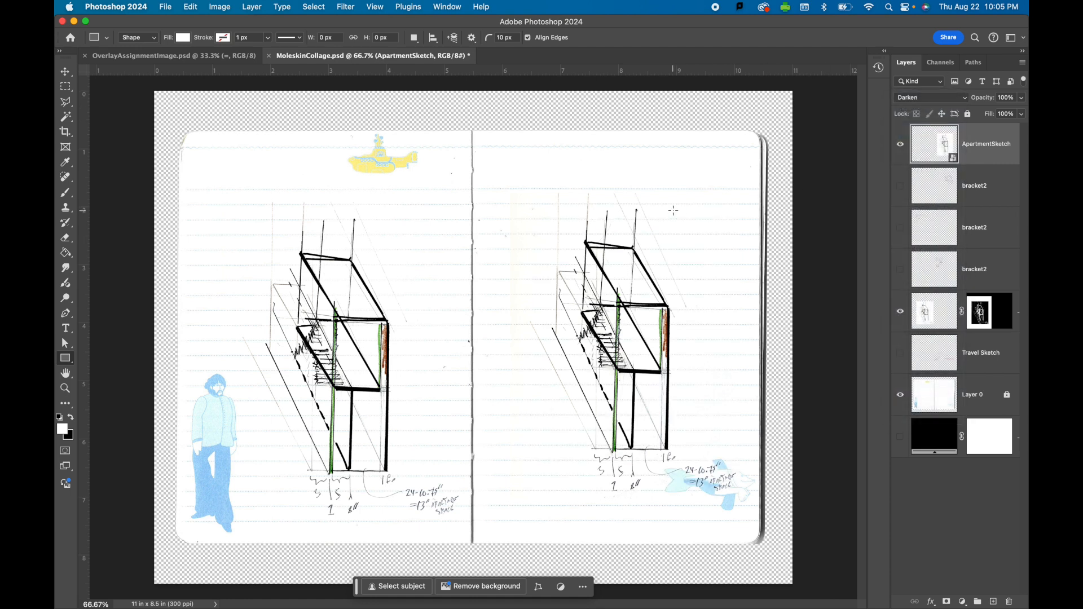